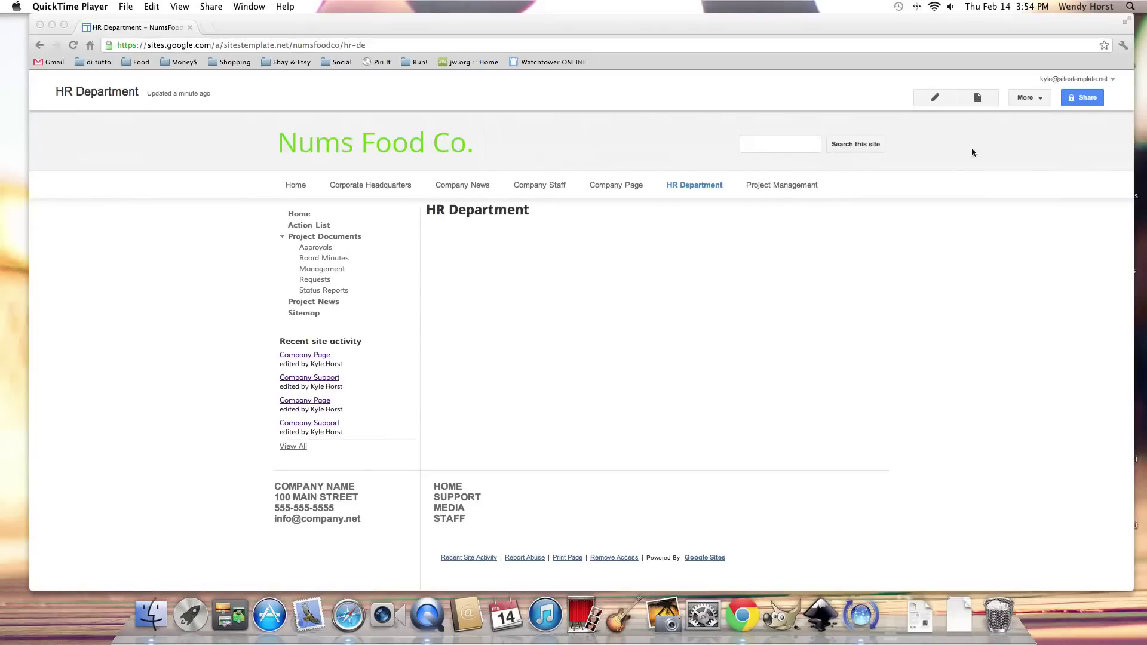
- Switch the HR Department page into edit mode with the pencil Edit page button
{"action": "left_click", "coordinate": [936, 98]}
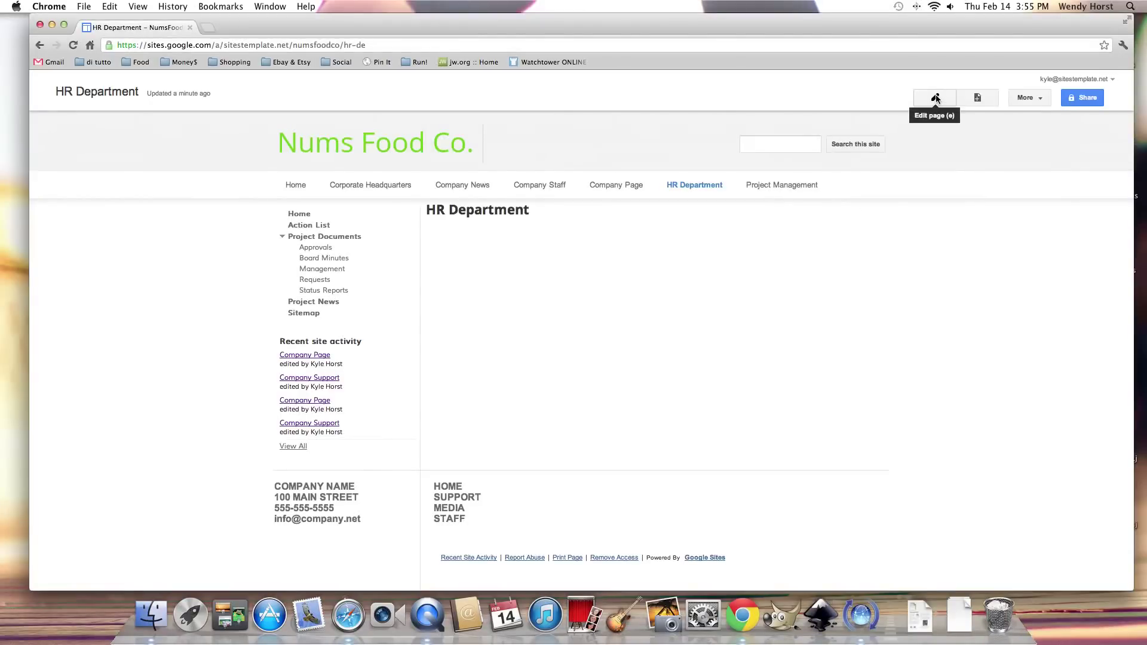
{"action": "left_click", "coordinate": [936, 98]}
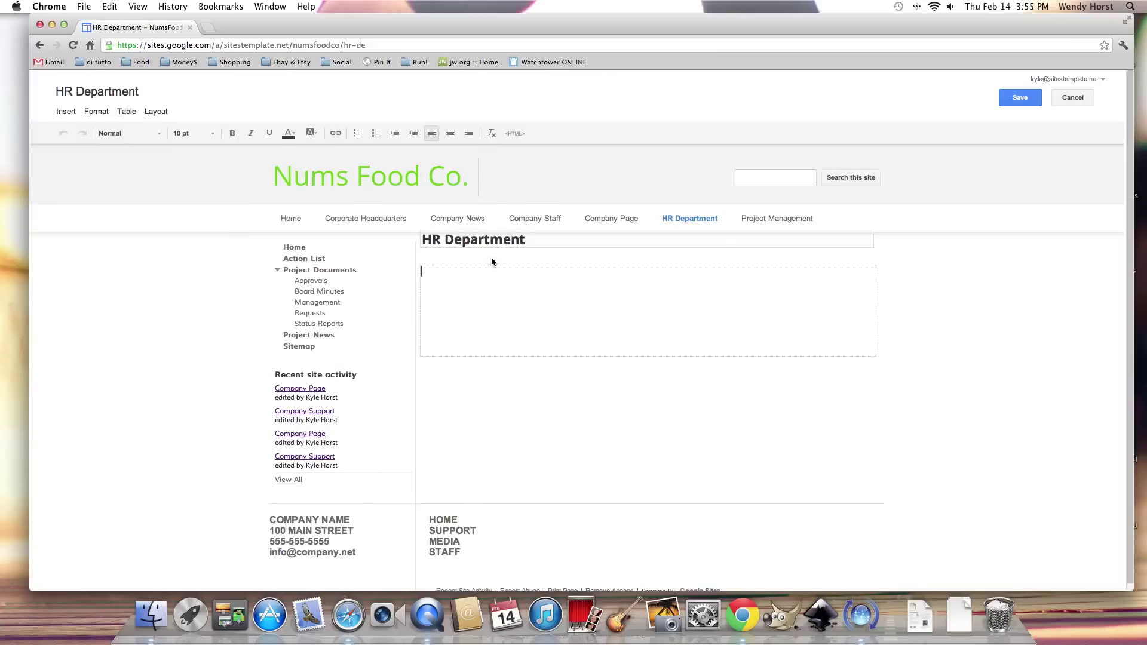
{"action": "left_click", "coordinate": [146, 161]}
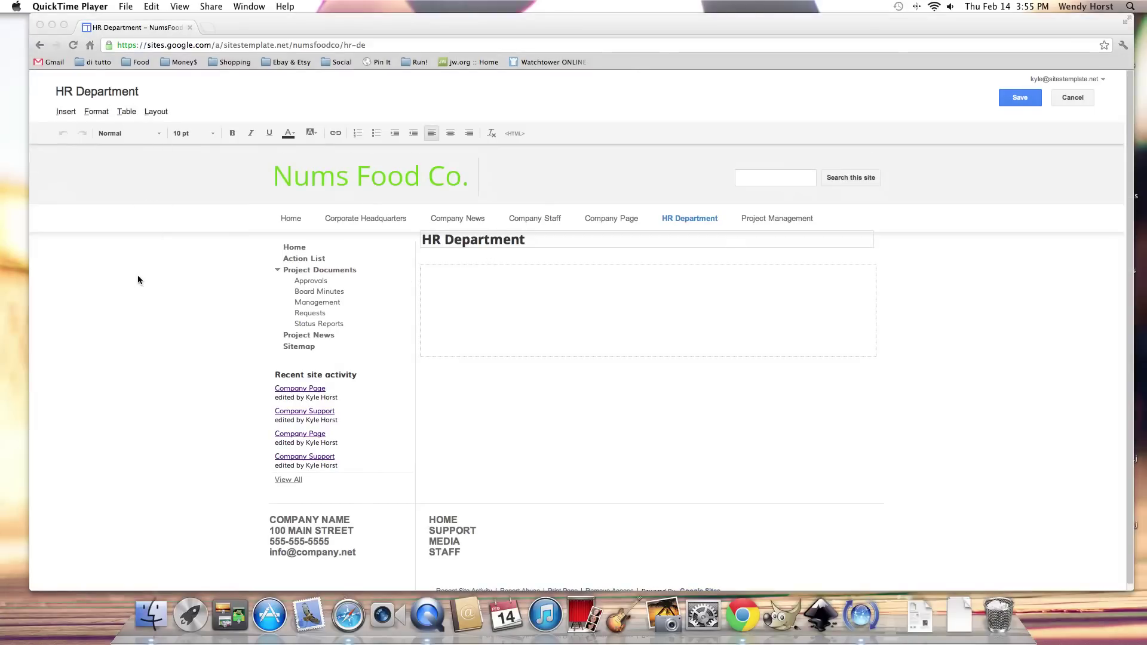
{"action": "left_click", "coordinate": [432, 267]}
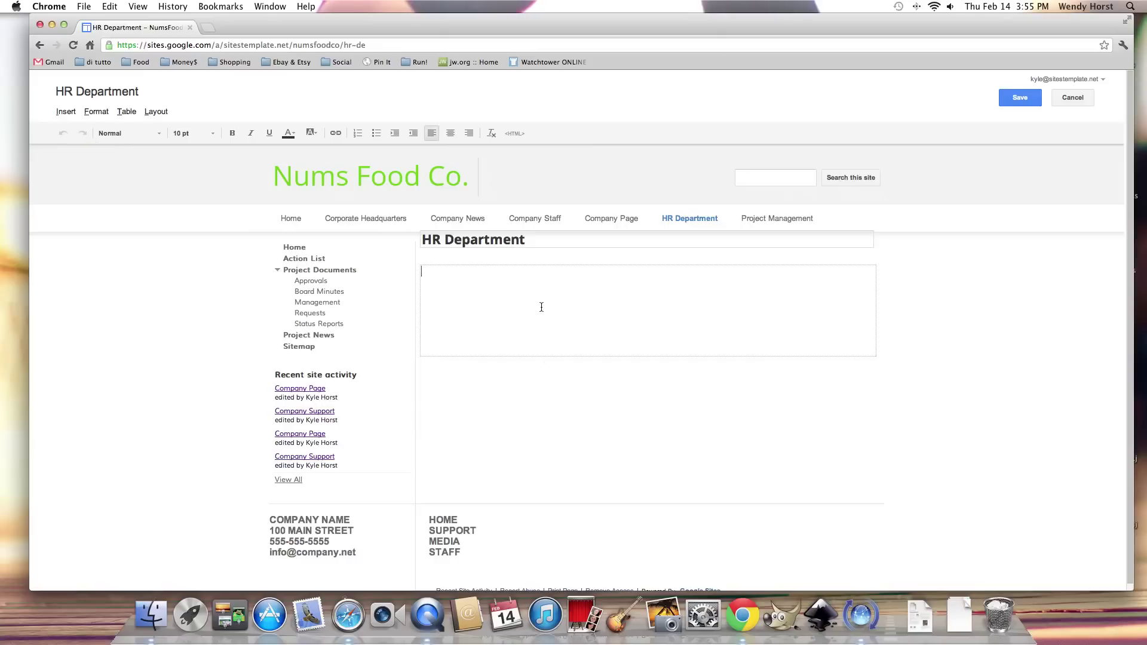
{"action": "type", "text": "Human Resources"}
{"action": "triple_click", "coordinate": [478, 278]}
{"action": "key", "text": "BackSpace"}
{"action": "left_click", "coordinate": [62, 133]}
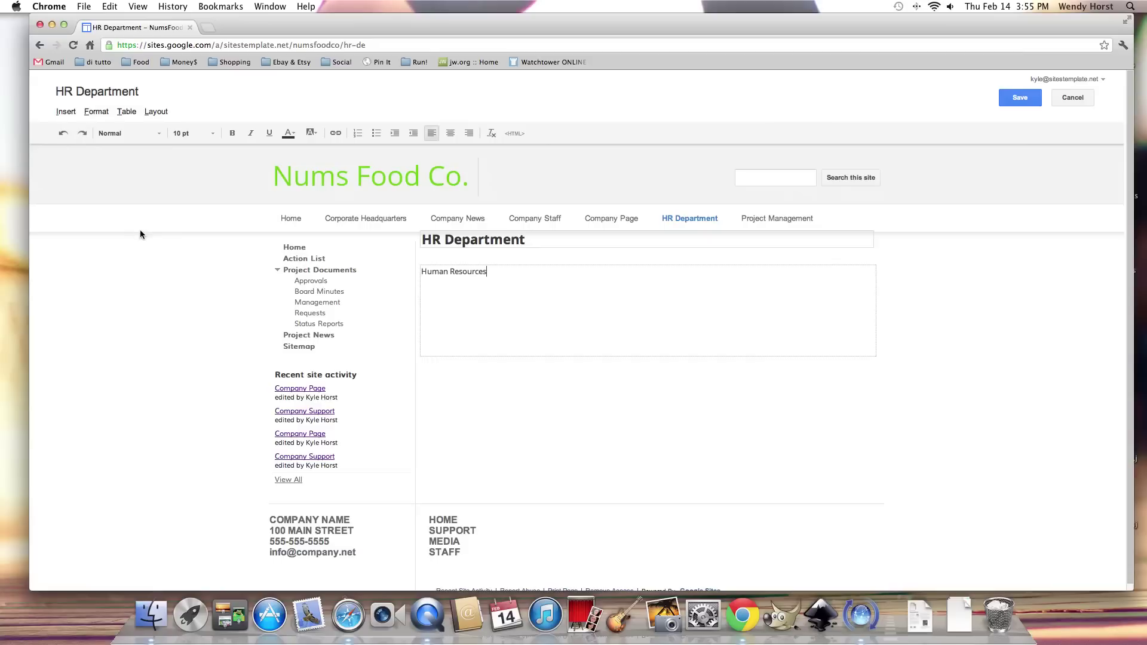
{"action": "left_click", "coordinate": [82, 133]}
{"action": "left_click", "coordinate": [463, 278]}
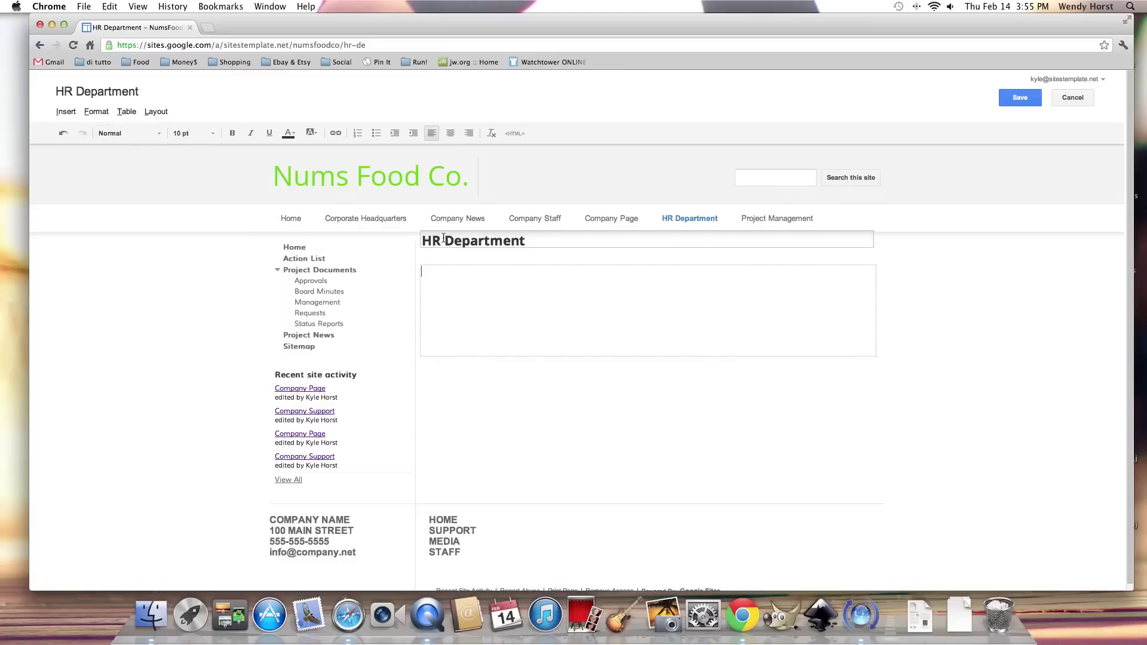
- Type 'The sentence here.' into the empty page body
{"action": "left_click", "coordinate": [131, 132]}
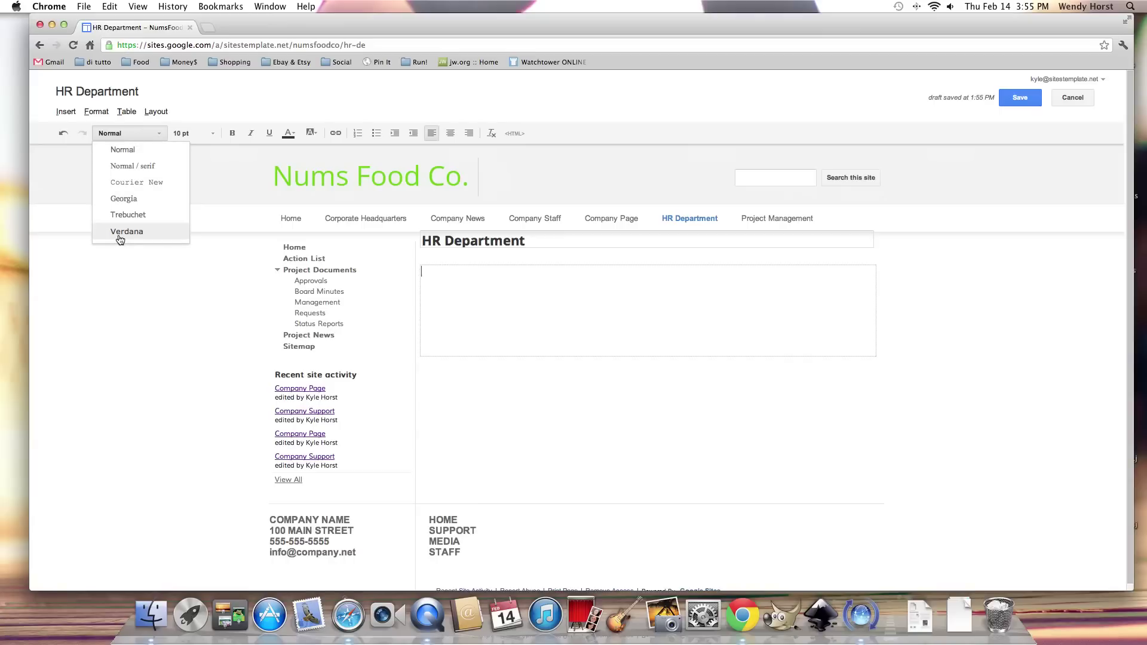
{"action": "left_click", "coordinate": [148, 140]}
{"action": "left_click", "coordinate": [150, 137]}
{"action": "left_click", "coordinate": [150, 137]}
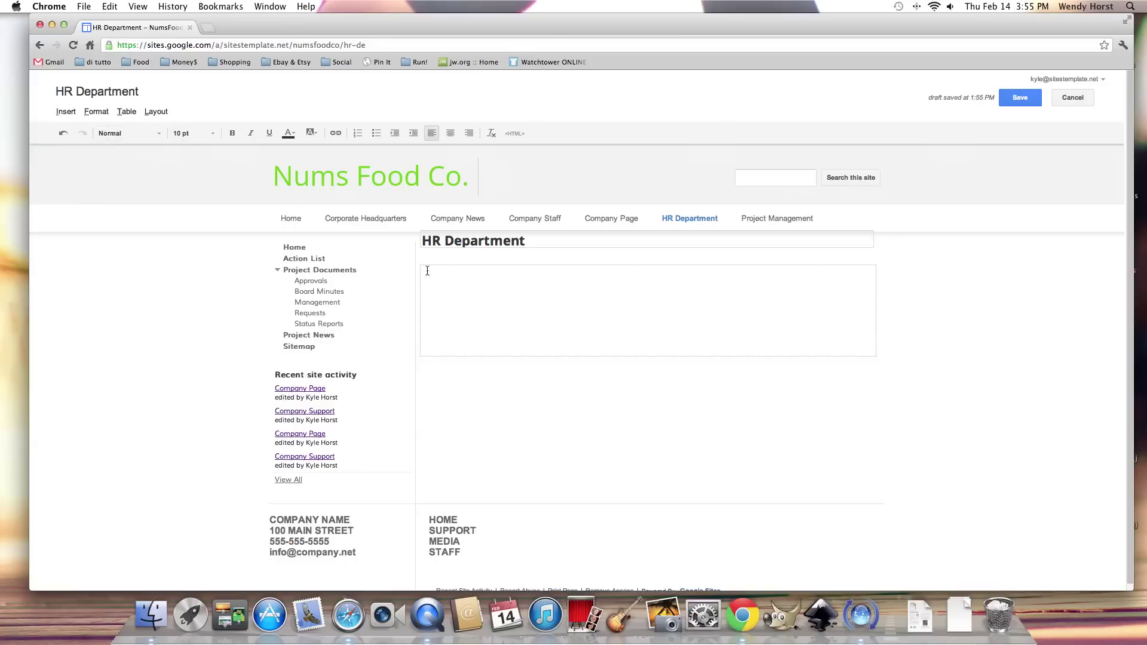
{"action": "left_click", "coordinate": [468, 280]}
{"action": "type", "text": "The sentence here."}
- Set the sentence's font to Courier New
{"action": "triple_click", "coordinate": [456, 270]}
{"action": "left_click", "coordinate": [96, 111]}
{"action": "left_click", "coordinate": [119, 132]}
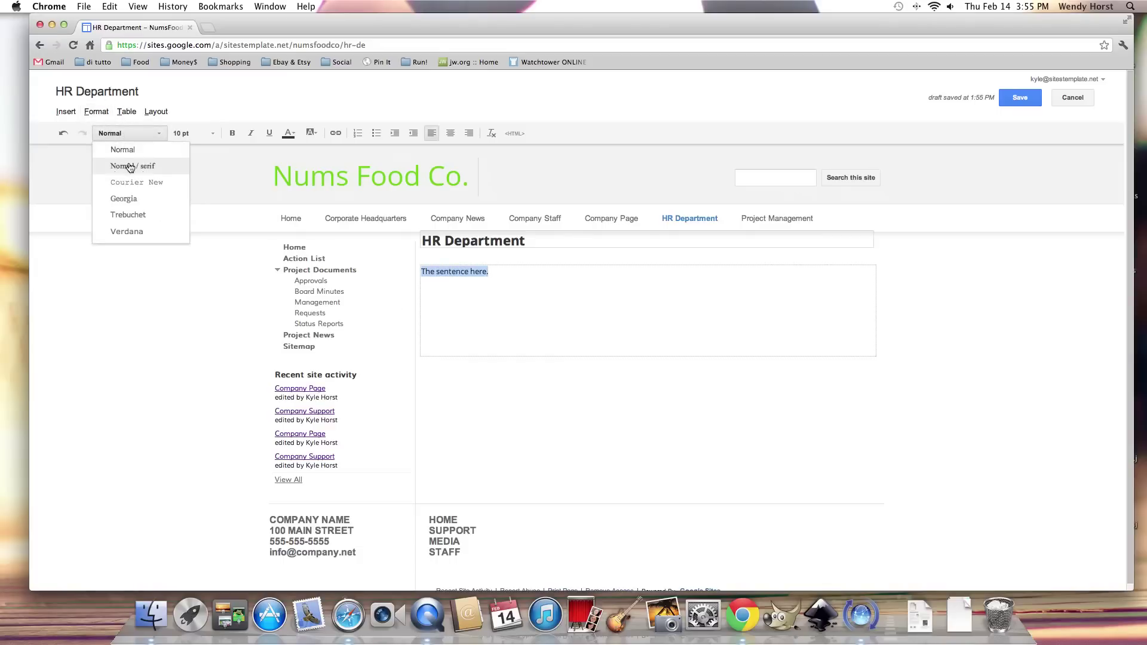
{"action": "left_click", "coordinate": [133, 165]}
{"action": "left_click", "coordinate": [145, 135]}
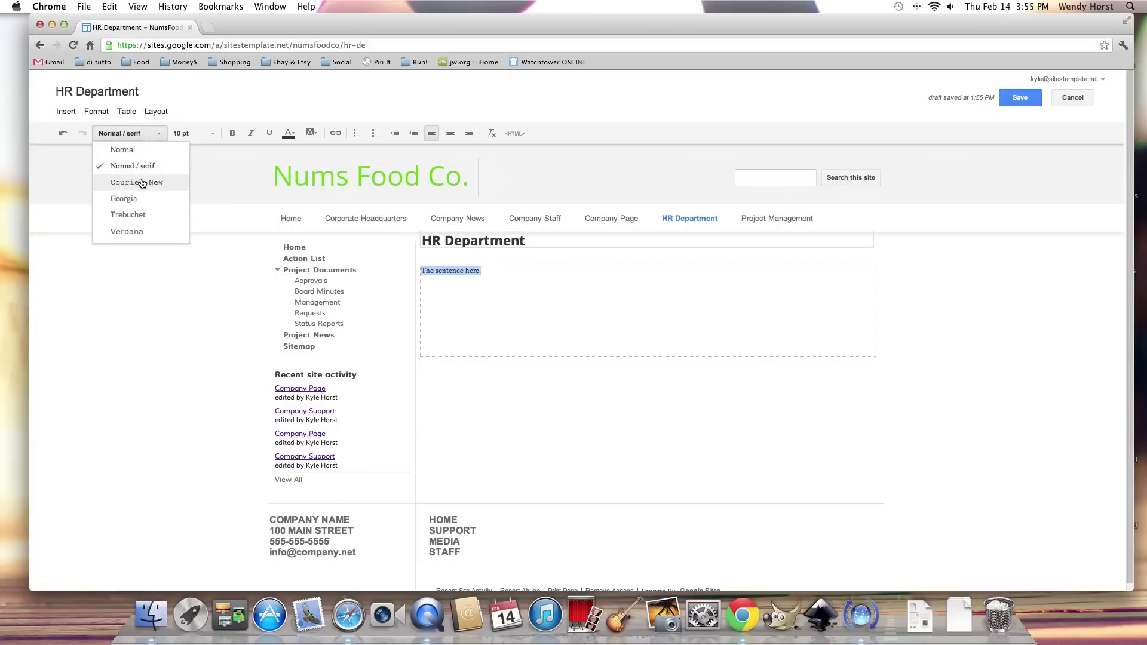
{"action": "left_click", "coordinate": [147, 183]}
{"action": "left_click", "coordinate": [502, 270]}
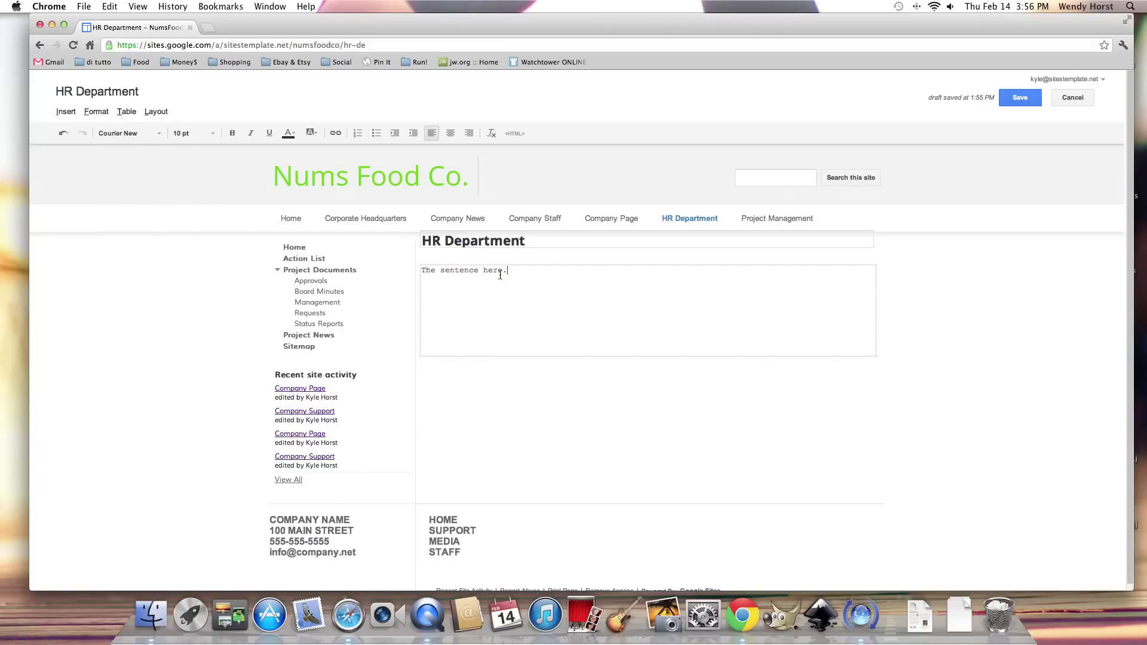
- Resize 'The sentence here.' to 12 pt after briefly trying 16 pt
{"action": "triple_click", "coordinate": [501, 270]}
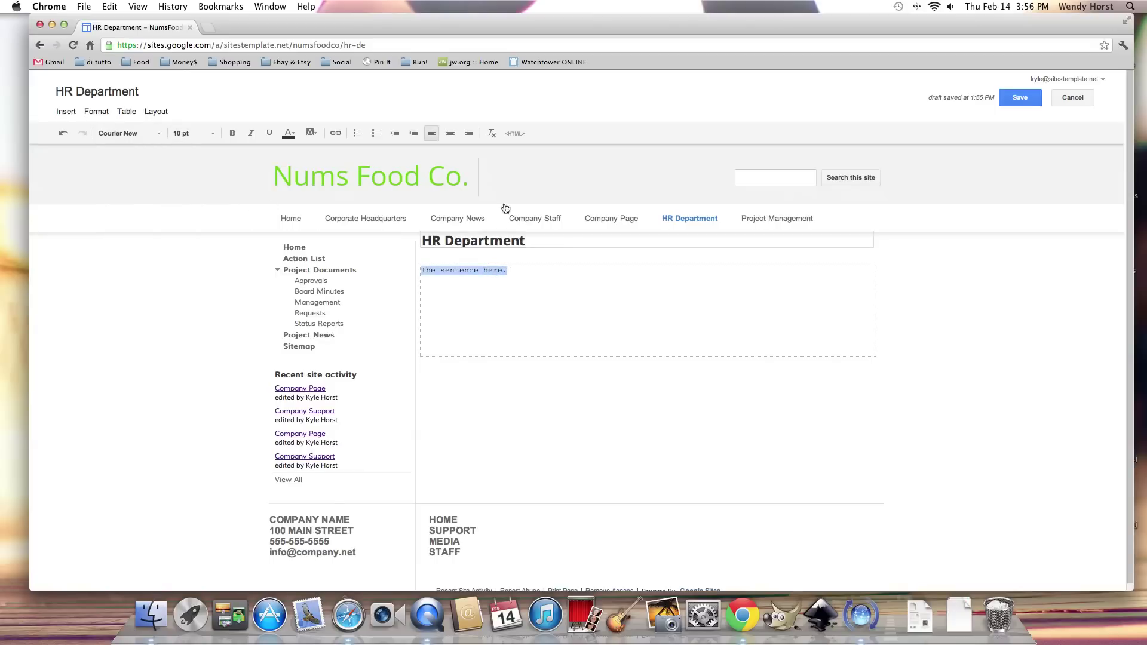
{"action": "left_click", "coordinate": [208, 135]}
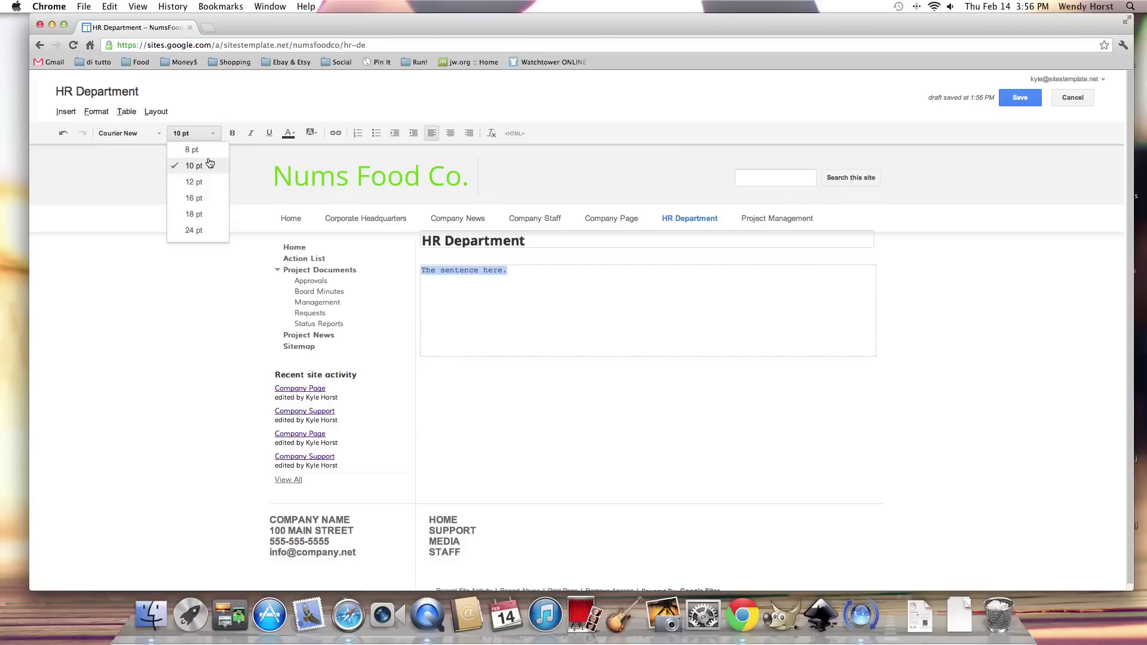
{"action": "left_click", "coordinate": [193, 182]}
{"action": "left_click", "coordinate": [198, 134]}
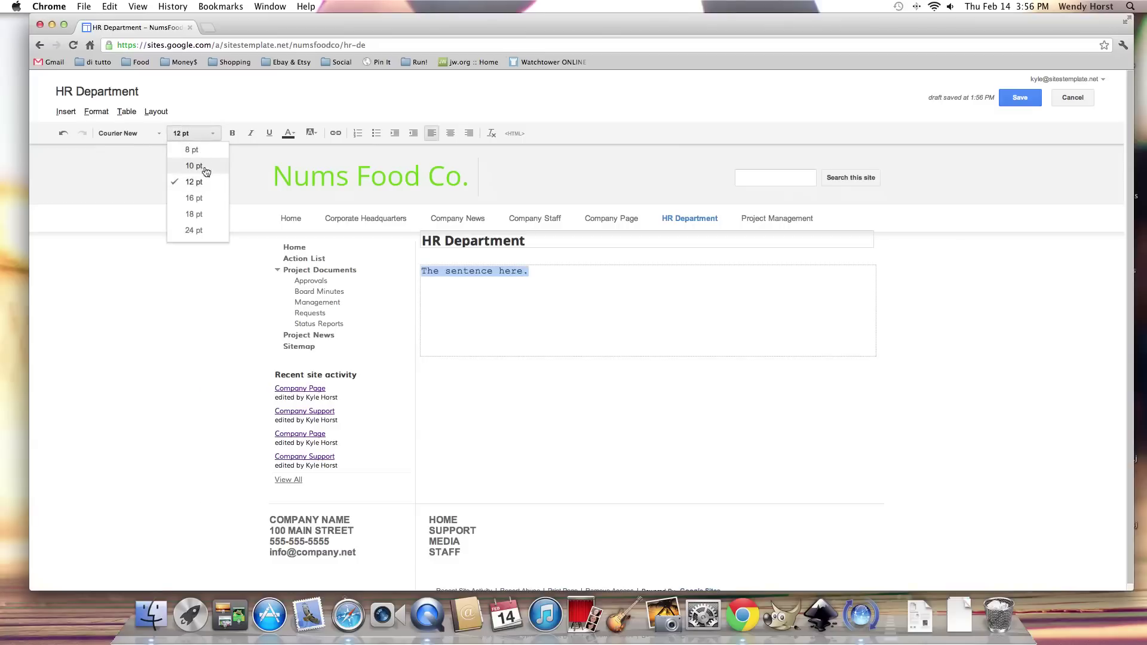
{"action": "left_click", "coordinate": [201, 203]}
{"action": "left_click", "coordinate": [556, 307]}
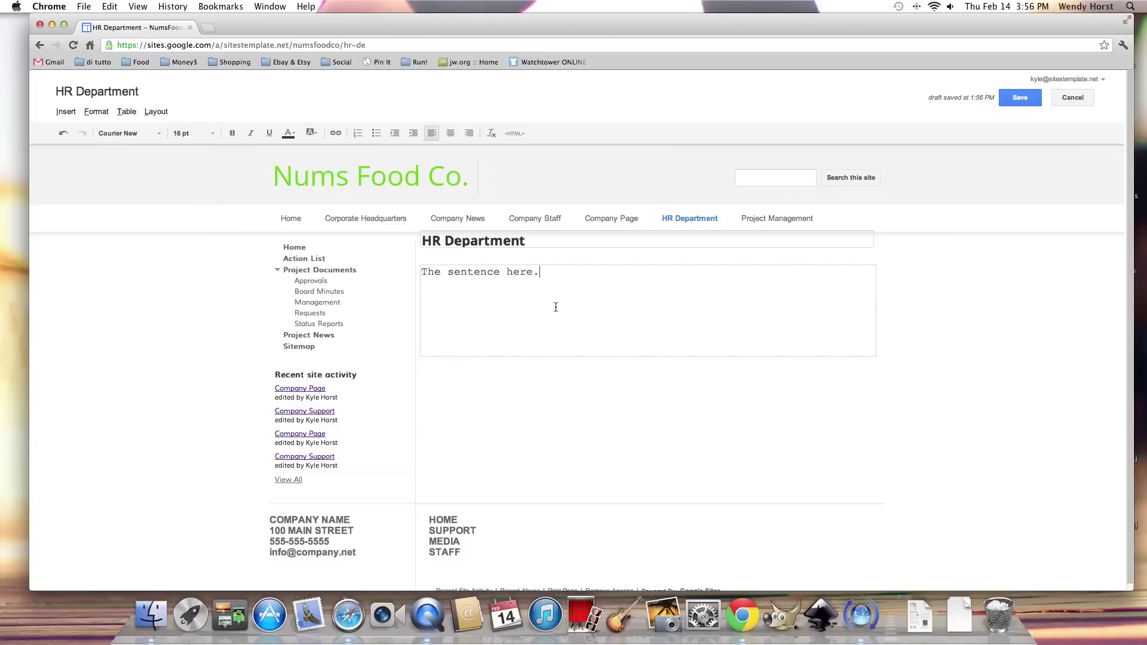
{"action": "left_click_drag", "start_coordinate": [558, 272], "coordinate": [397, 263]}
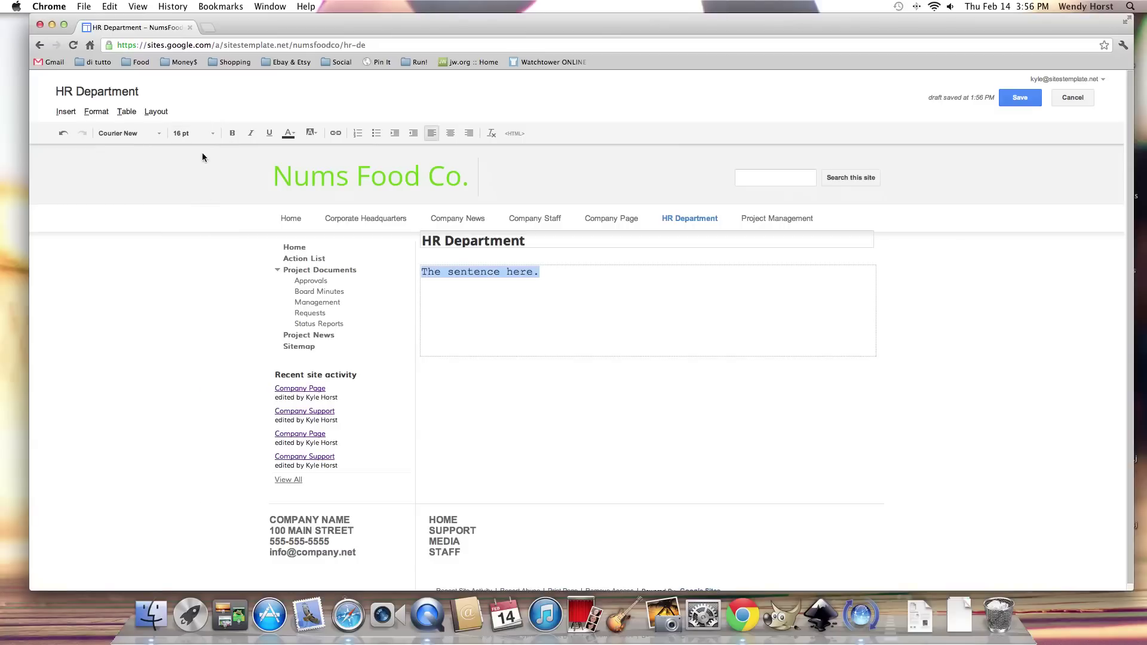
{"action": "left_click", "coordinate": [189, 131]}
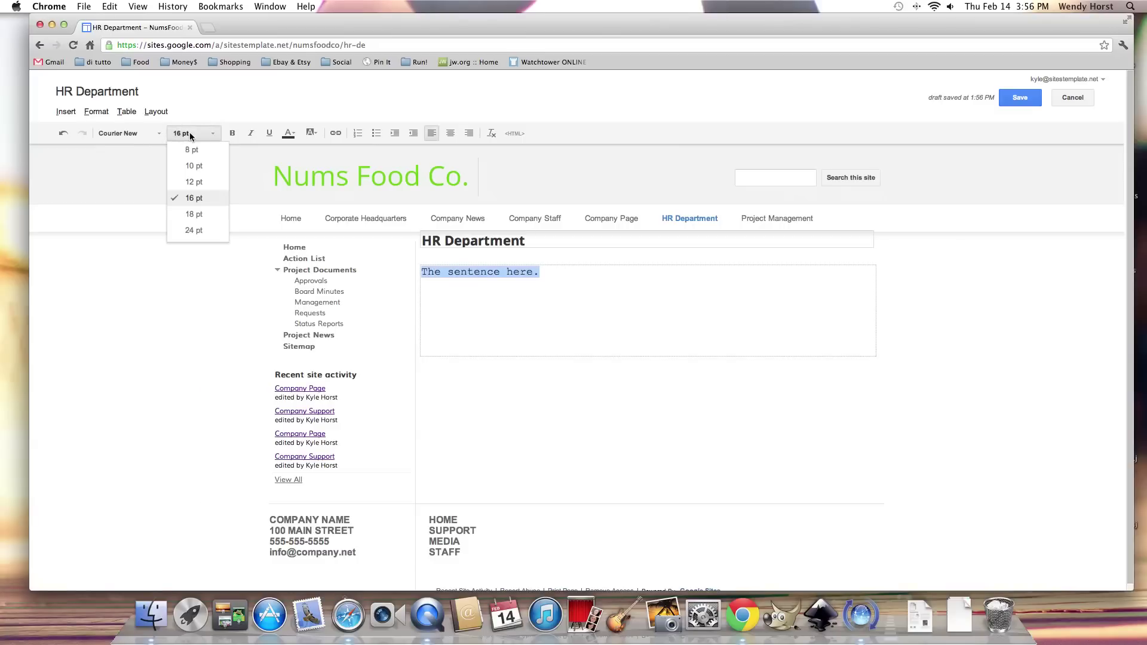
{"action": "left_click", "coordinate": [196, 183]}
{"action": "left_click", "coordinate": [553, 272]}
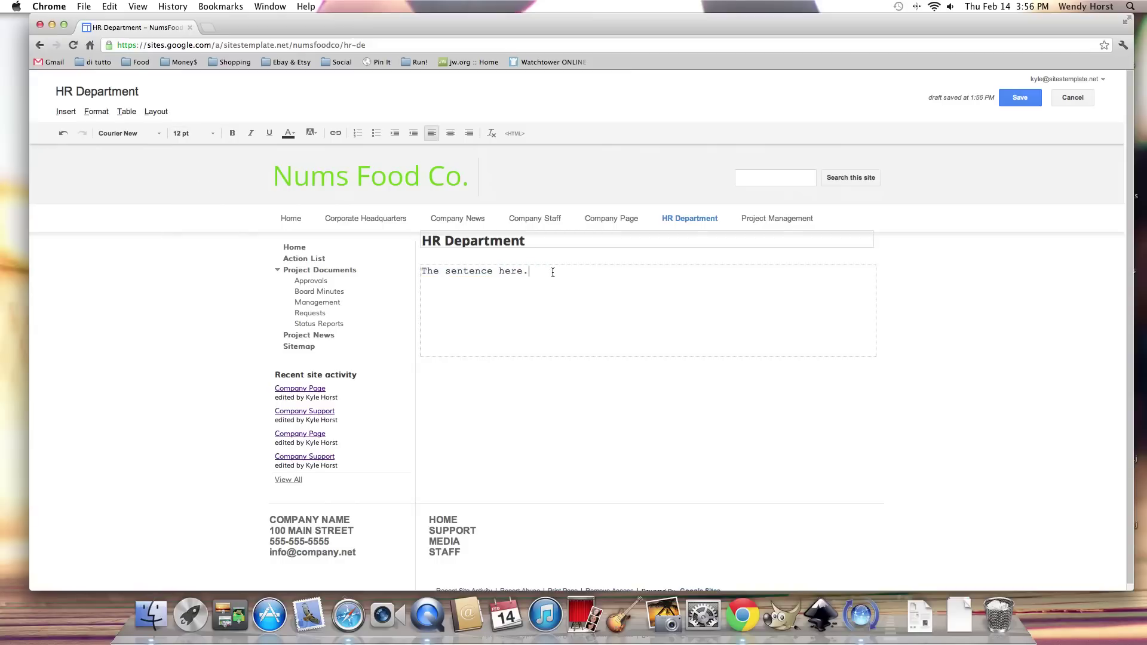
{"action": "triple_click", "coordinate": [545, 272]}
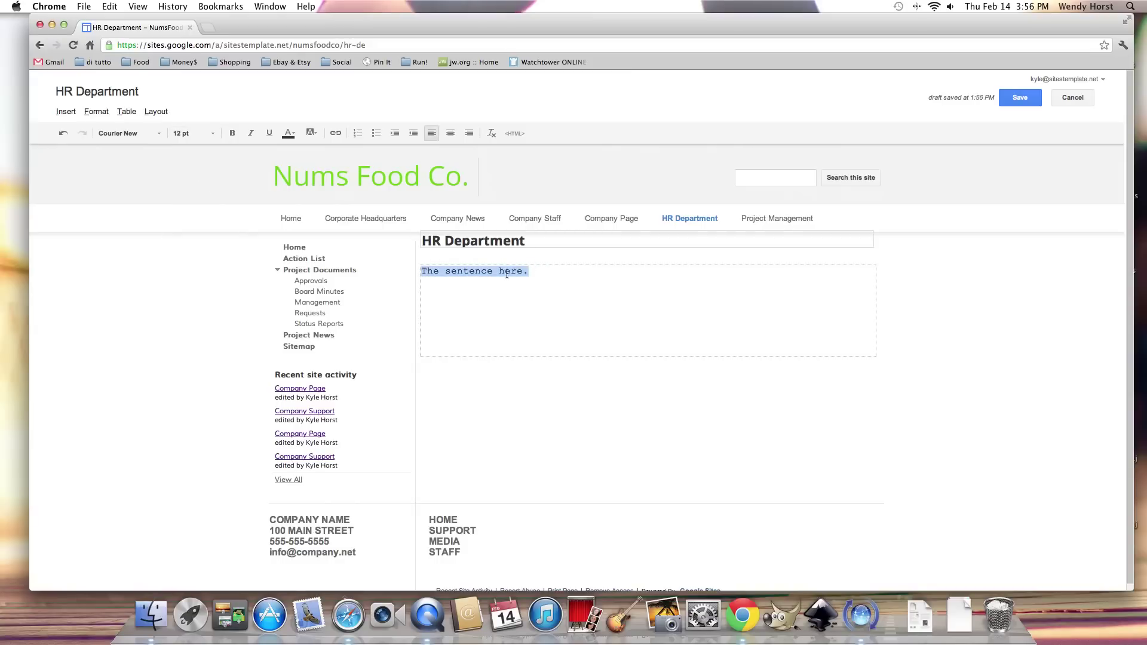
- Make the sentence bold, italic and underlined
{"action": "left_click", "coordinate": [233, 134]}
{"action": "left_click", "coordinate": [232, 134]}
{"action": "left_click", "coordinate": [252, 133]}
{"action": "left_click", "coordinate": [252, 134]}
{"action": "left_click", "coordinate": [269, 133]}
{"action": "left_click", "coordinate": [251, 133]}
{"action": "left_click", "coordinate": [232, 133]}
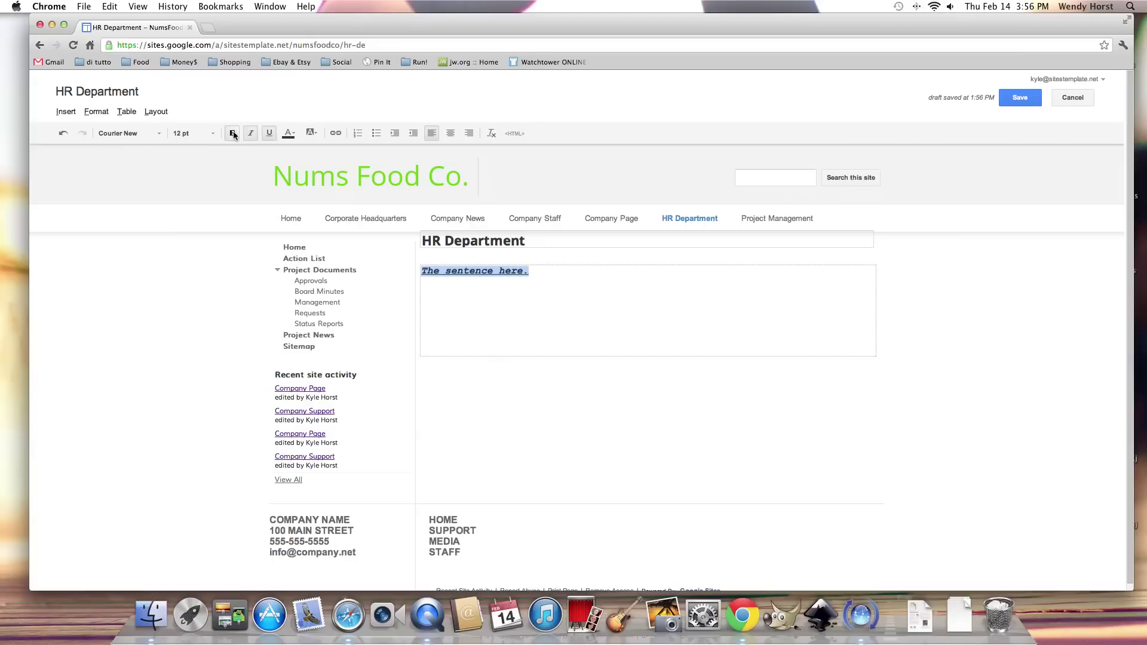
- Colour the sentence text red and give it a blue highlight
{"action": "left_click", "coordinate": [287, 134]}
{"action": "left_click", "coordinate": [287, 160]}
{"action": "left_click", "coordinate": [293, 135]}
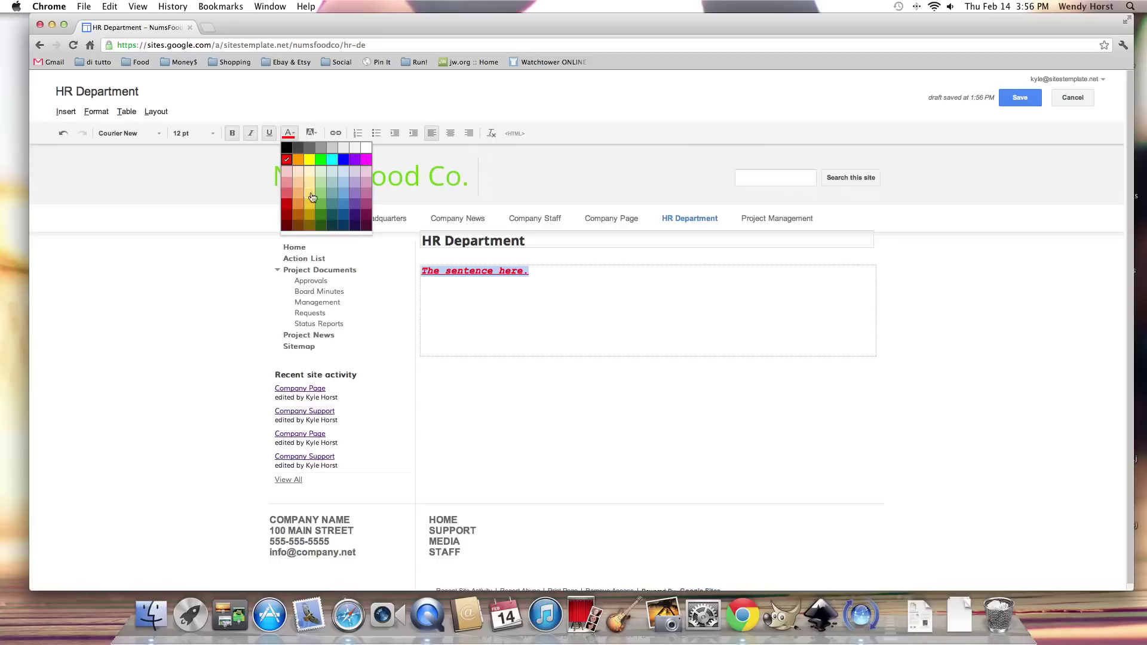
{"action": "left_click", "coordinate": [288, 134]}
{"action": "left_click", "coordinate": [312, 133]}
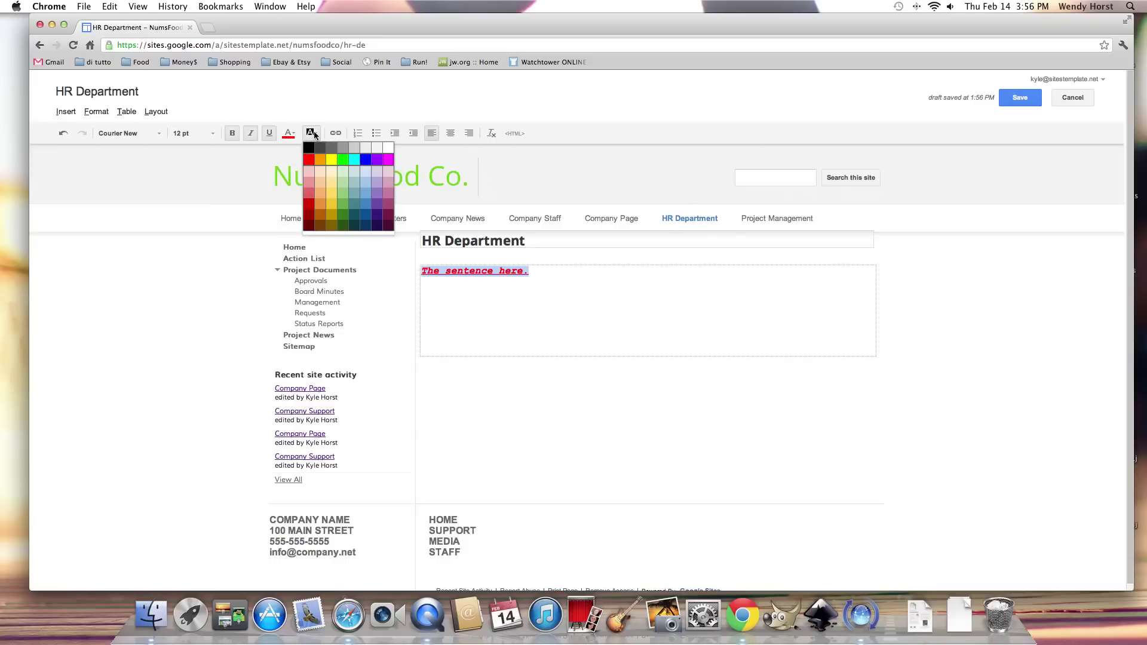
{"action": "left_click", "coordinate": [368, 207]}
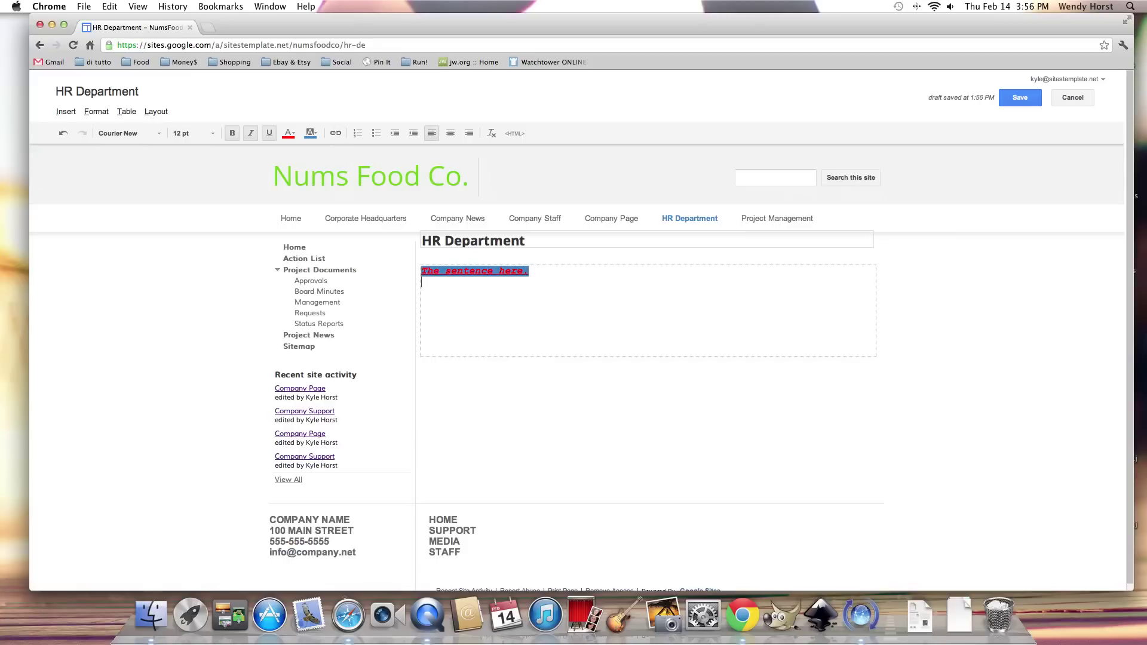
- Start a new line below the sentence with placeholder text 'Ne'
{"action": "key", "text": "Return"}
{"action": "type", "text": "Ne"}
{"action": "left_click", "coordinate": [527, 307]}
{"action": "left_click", "coordinate": [430, 300]}
- Strip bold, italic, underline, colour and highlight from all body text
{"action": "key", "text": "super+a"}
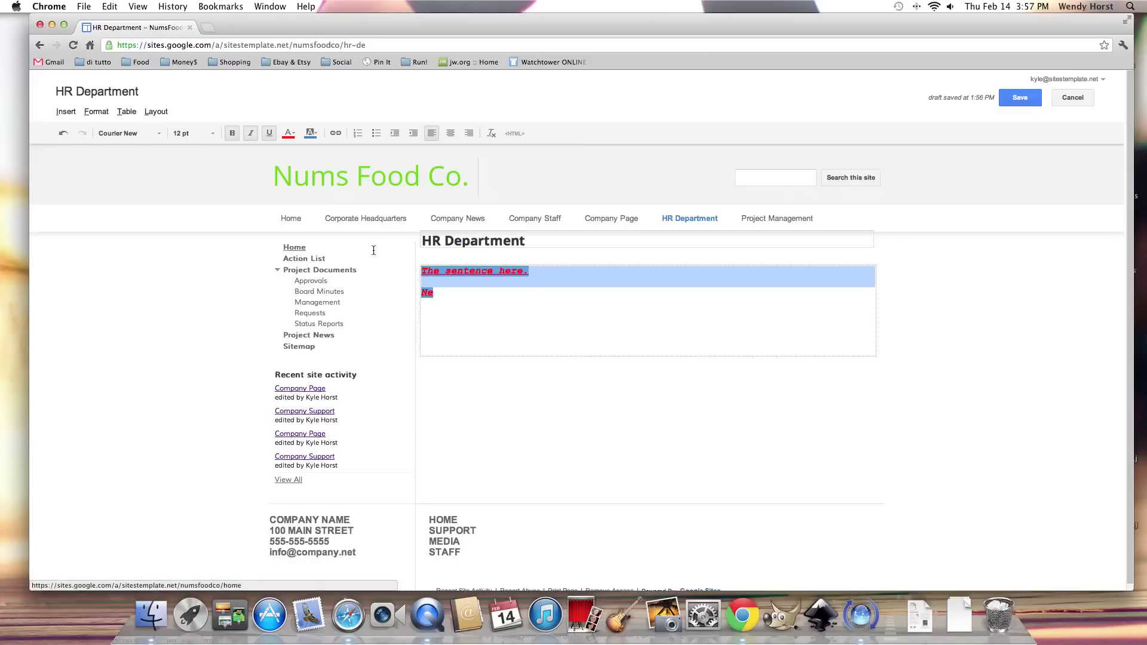
{"action": "left_click", "coordinate": [492, 133]}
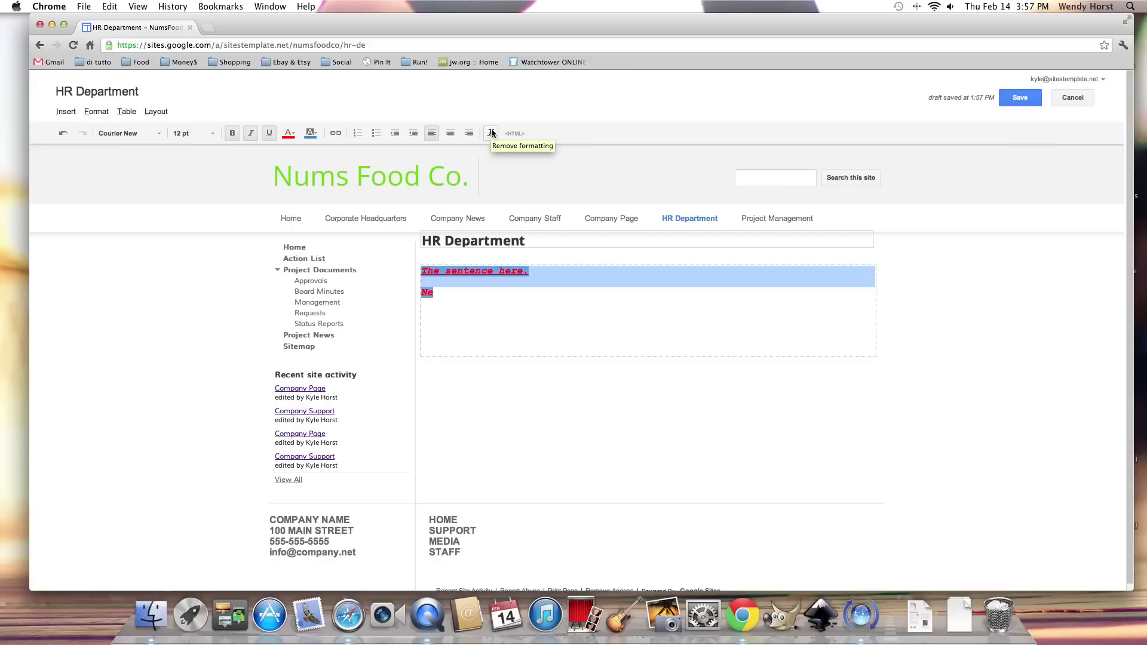
{"action": "left_click", "coordinate": [491, 134]}
{"action": "left_click", "coordinate": [509, 306]}
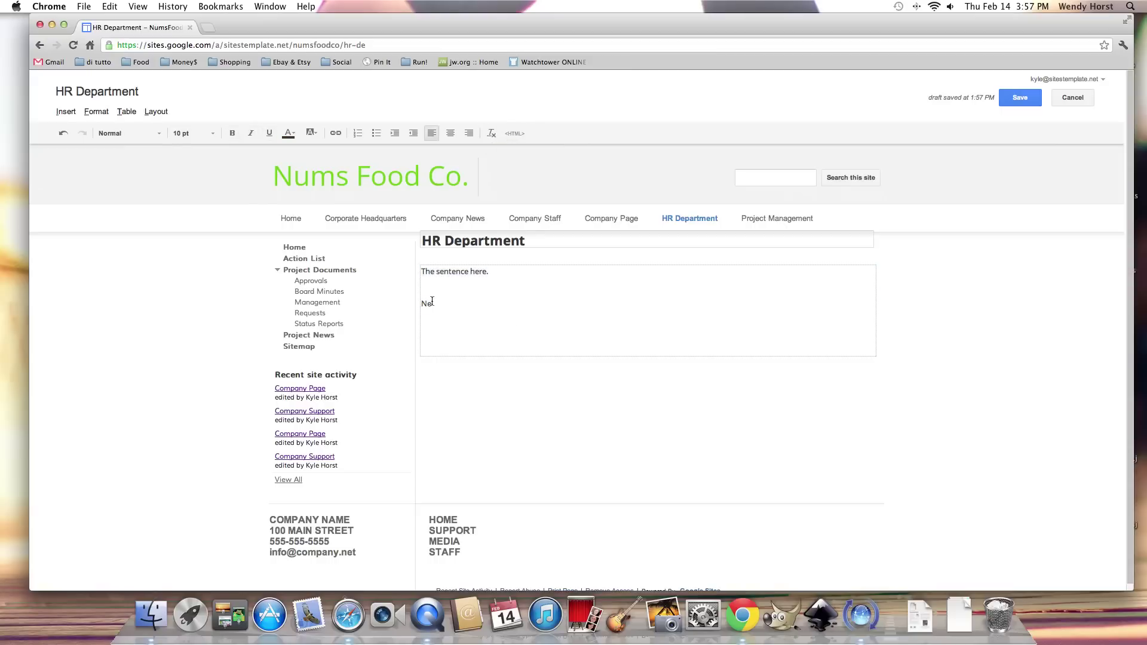
{"action": "triple_click", "coordinate": [454, 272]}
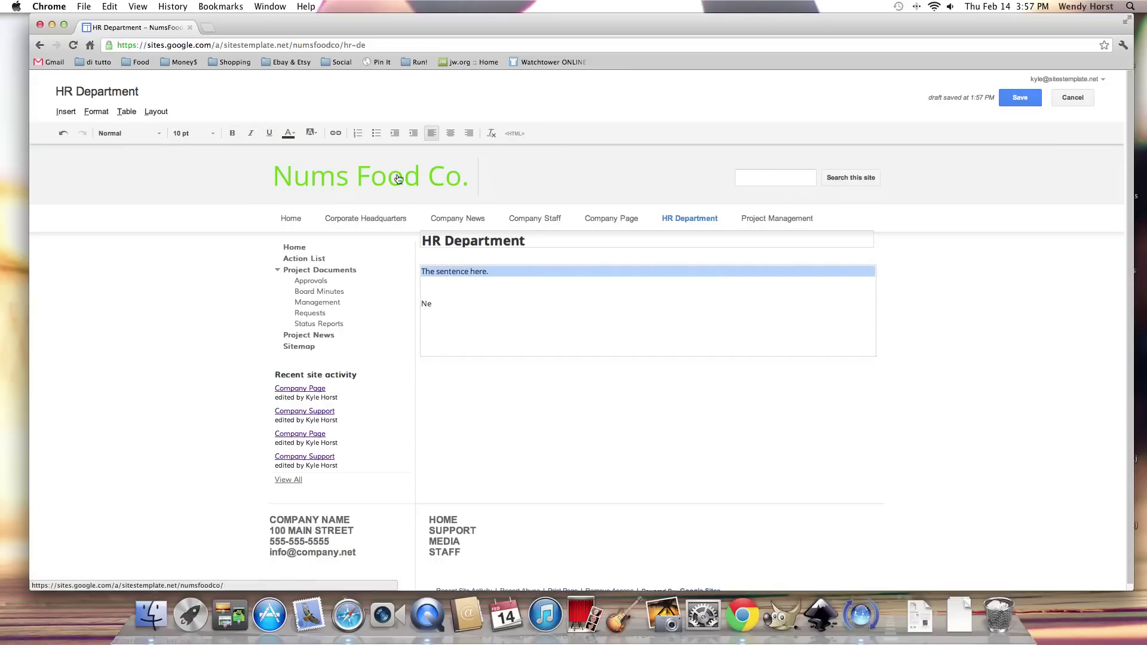
{"action": "left_click", "coordinate": [450, 277]}
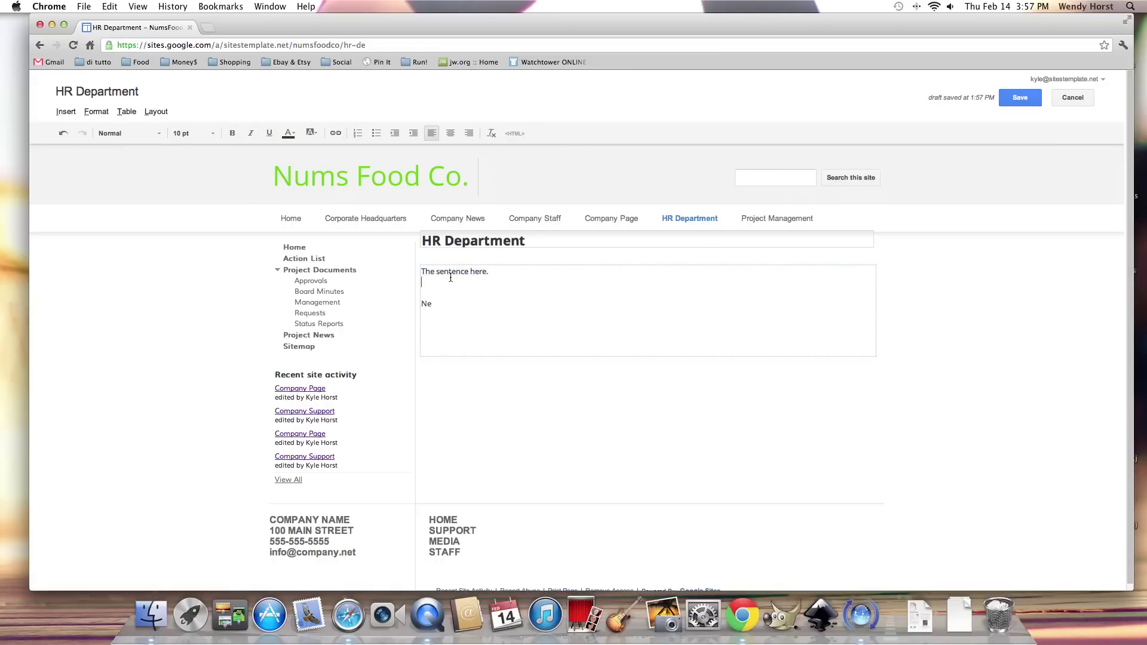
{"action": "left_click_drag", "start_coordinate": [497, 275], "coordinate": [421, 272]}
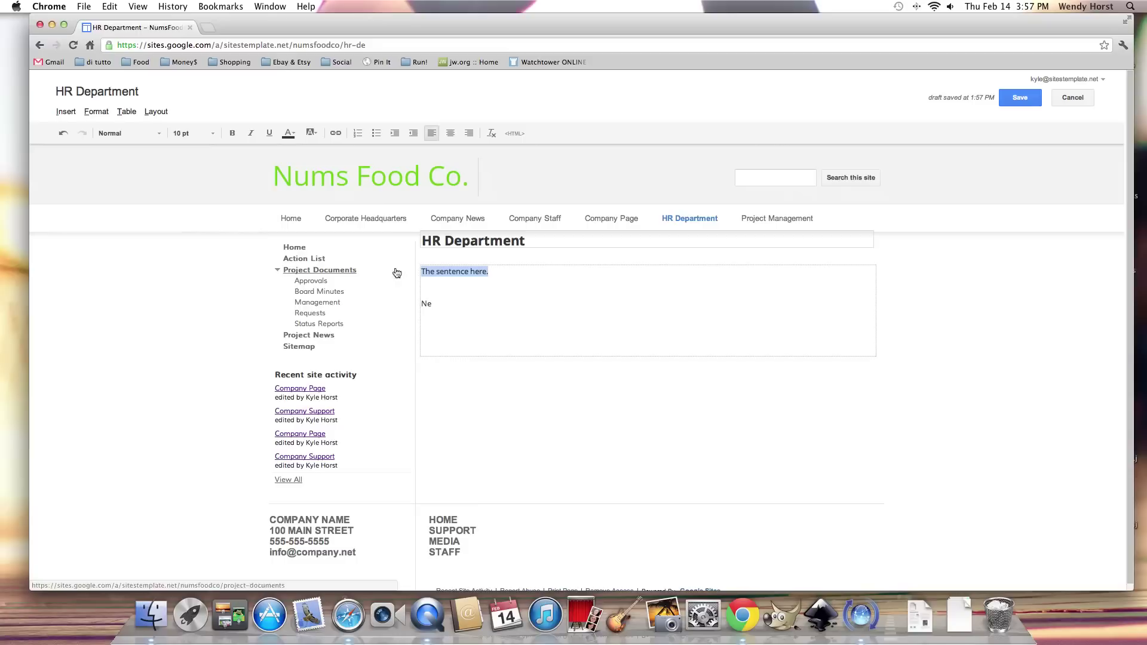
{"action": "left_click", "coordinate": [336, 134]}
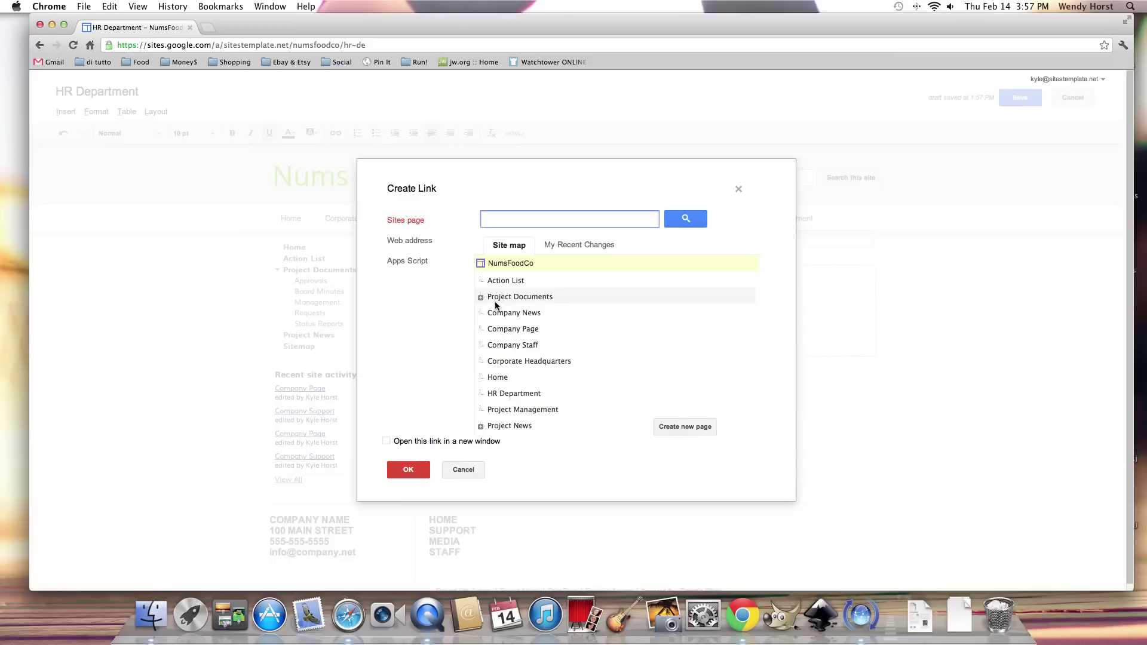
{"action": "left_click", "coordinate": [414, 243]}
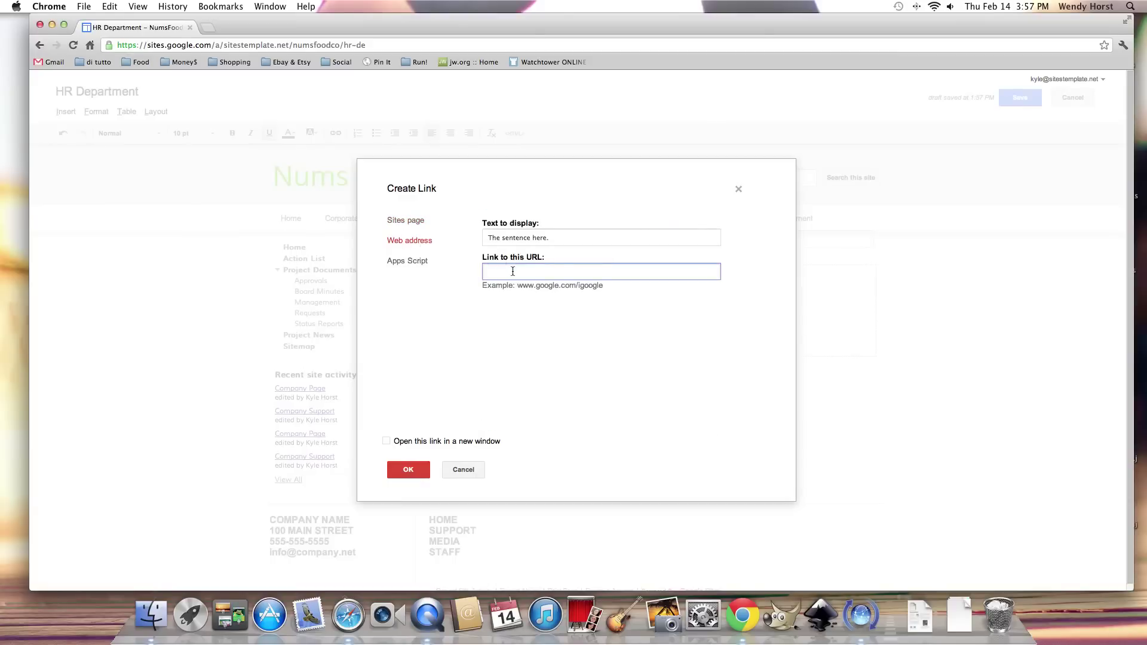
{"action": "type", "text": "www.google.com"}
{"action": "left_click", "coordinate": [431, 269]}
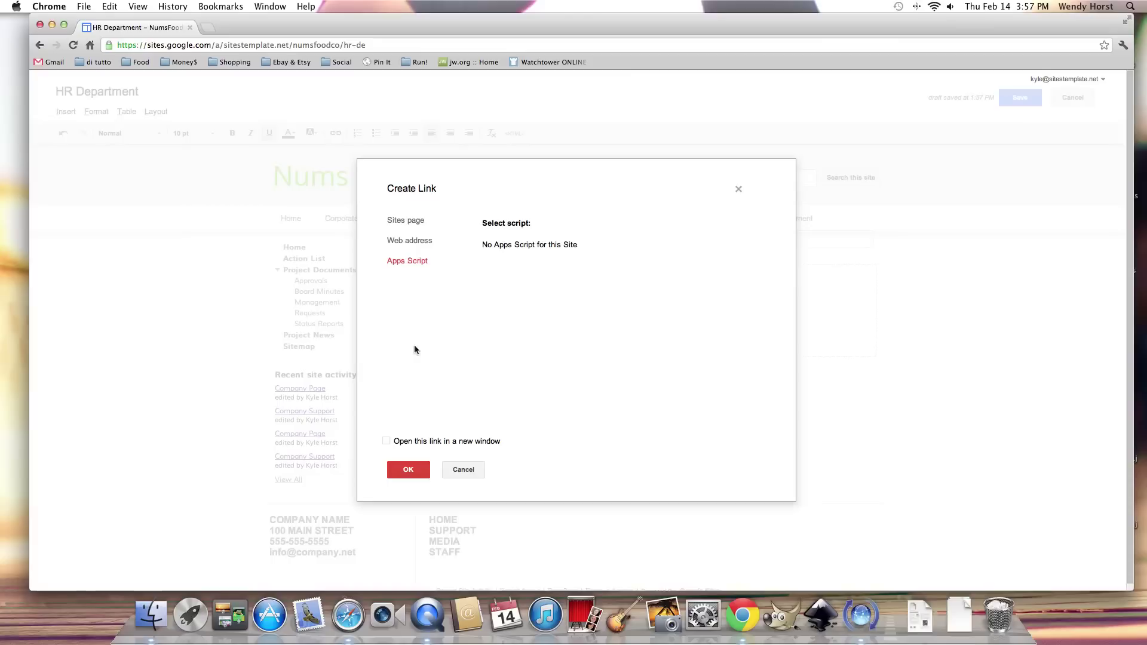
{"action": "left_click", "coordinate": [399, 250]}
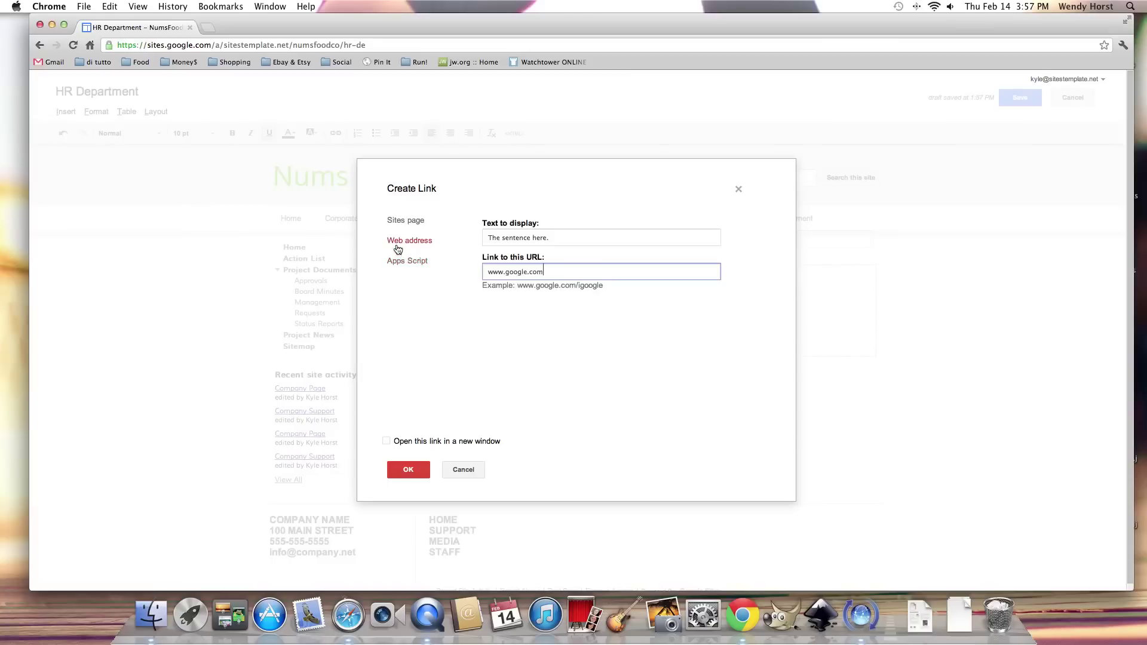
{"action": "left_click", "coordinate": [386, 442]}
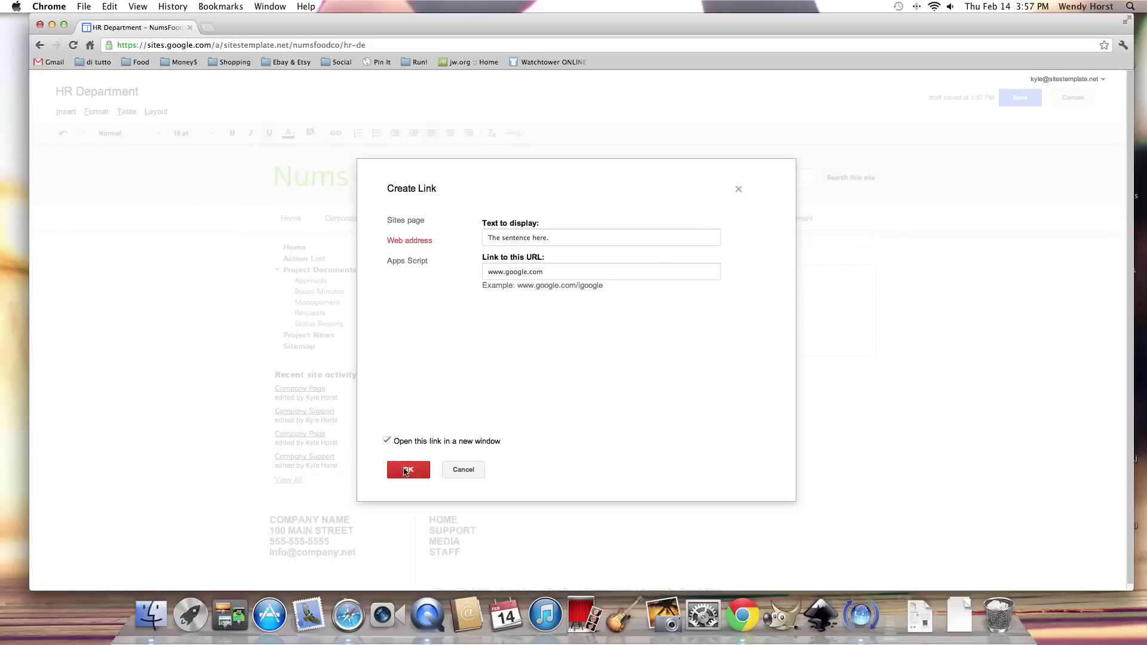
{"action": "left_click", "coordinate": [403, 469]}
{"action": "left_click", "coordinate": [472, 324]}
{"action": "type", "text": "Ne"}
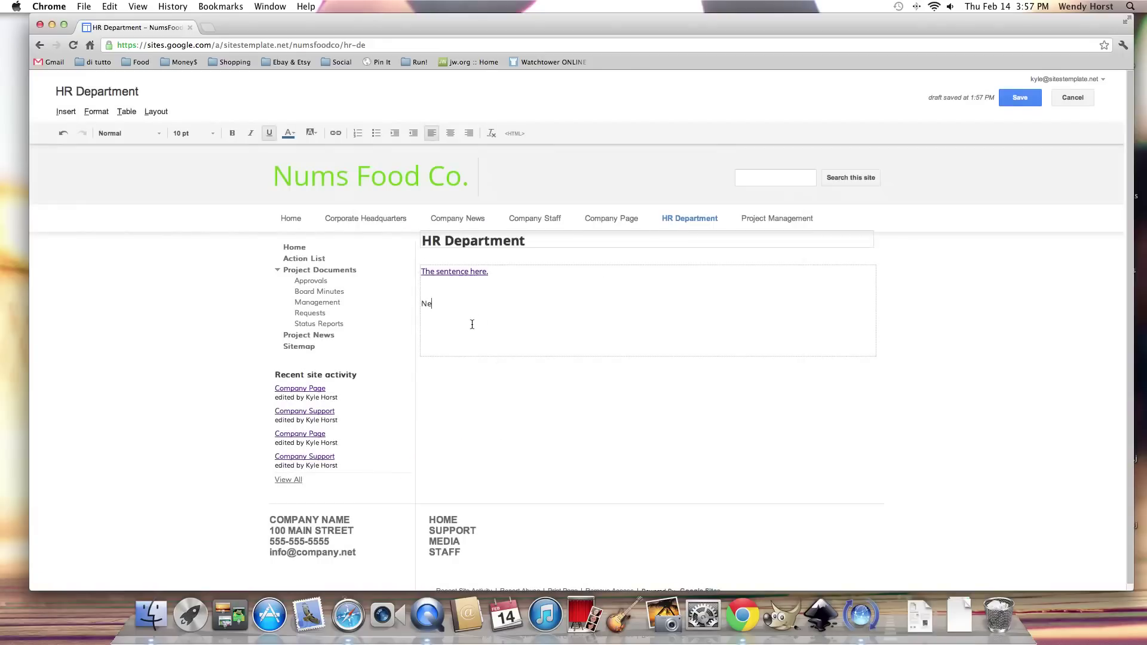
- Replace 'Ne' with Bread, Milk and Eggs lines and make them a numbered list
{"action": "left_click", "coordinate": [459, 275]}
{"action": "left_click", "coordinate": [460, 298]}
{"action": "left_click", "coordinate": [464, 272]}
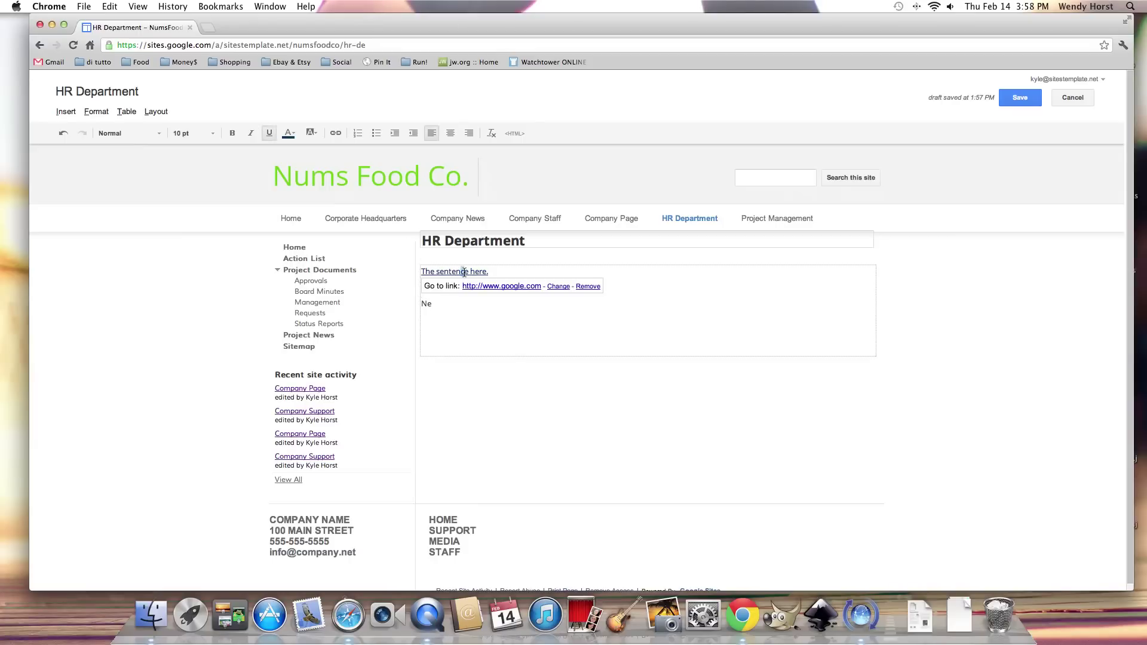
{"action": "double_click", "coordinate": [426, 304]}
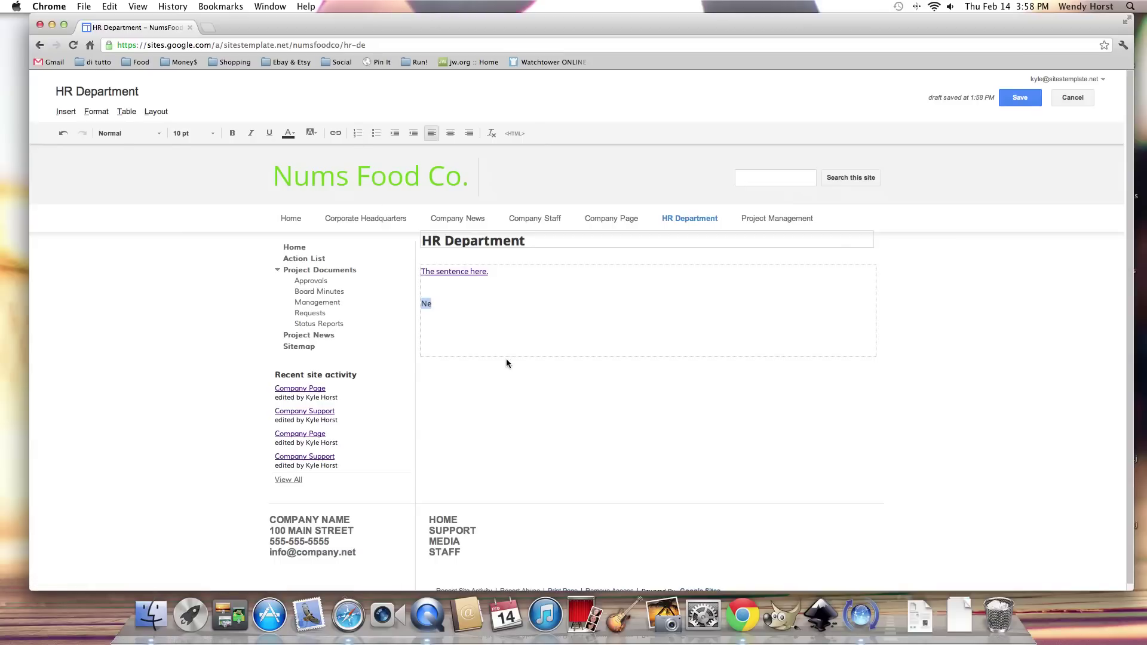
{"action": "type", "text": "Bread"}
{"action": "key", "text": "Return"}
{"action": "type", "text": "Milk"}
{"action": "key", "text": "Return"}
{"action": "type", "text": "Eggs"}
{"action": "left_click_drag", "start_coordinate": [448, 325], "coordinate": [392, 300]}
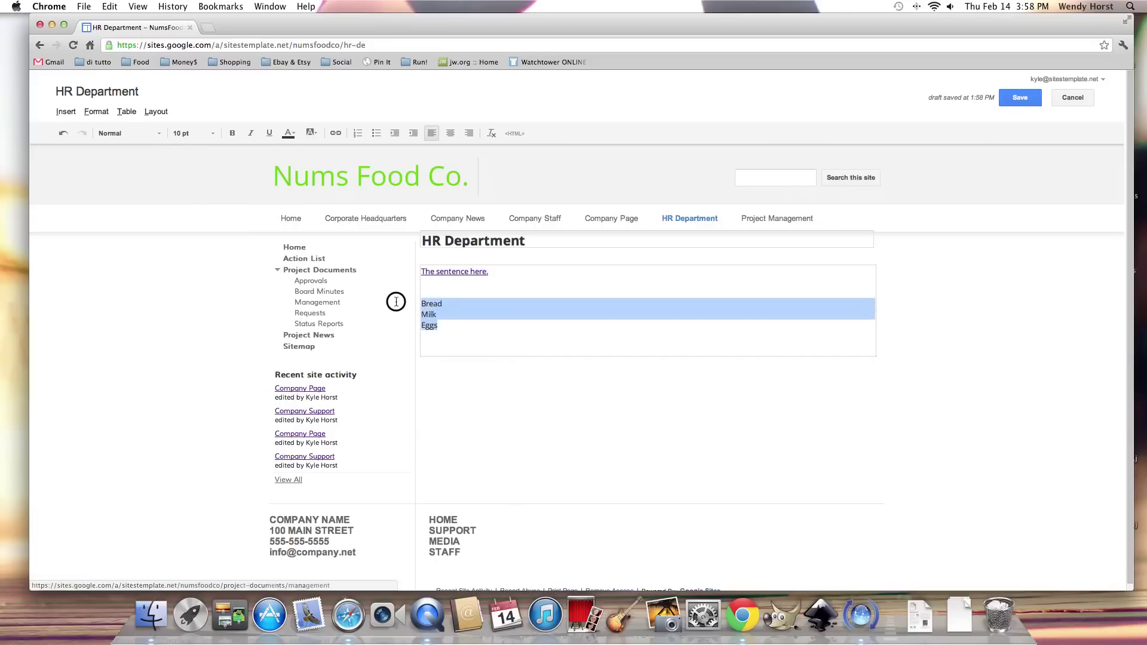
{"action": "left_click", "coordinate": [358, 132]}
- Start a second numbered list above it with items One and Two
{"action": "left_click", "coordinate": [461, 310]}
{"action": "left_click", "coordinate": [441, 288]}
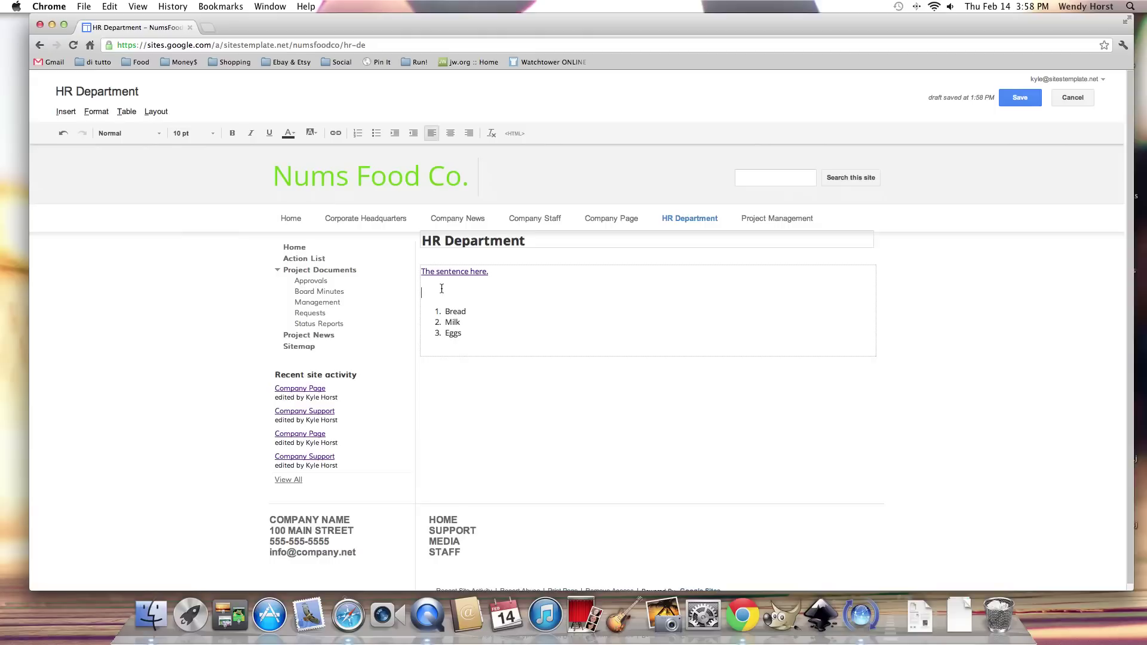
{"action": "left_click", "coordinate": [358, 133]}
{"action": "left_click", "coordinate": [459, 285]}
{"action": "key", "text": "Return"}
{"action": "key", "text": "Return"}
{"action": "key", "text": "Return"}
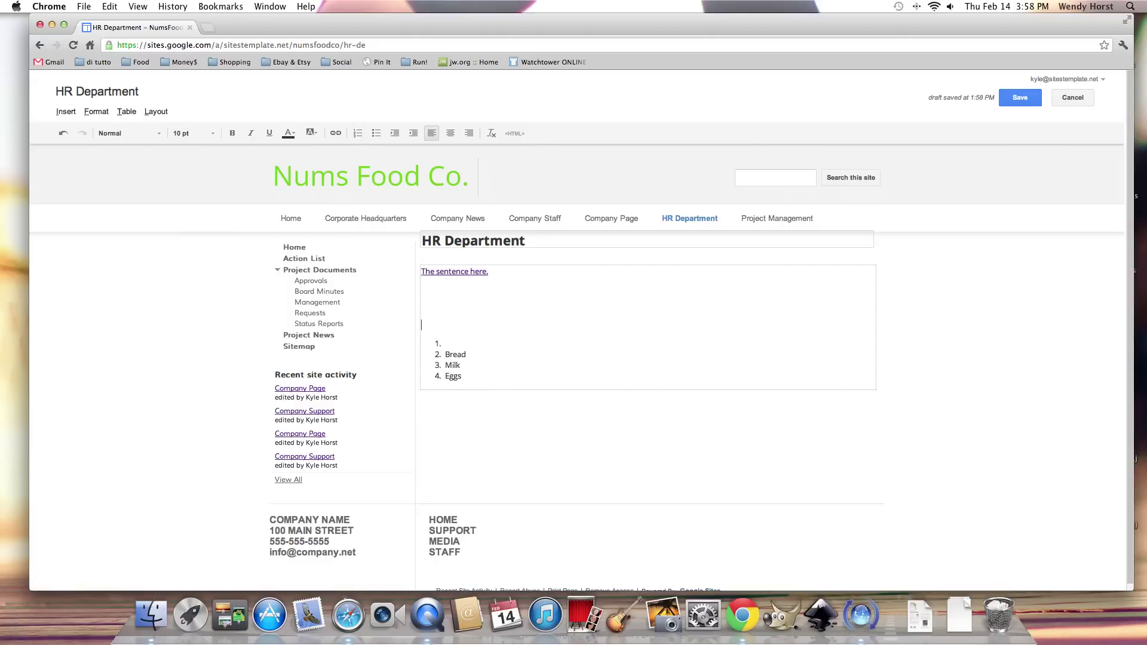
{"action": "left_click", "coordinate": [447, 292]}
{"action": "left_click", "coordinate": [357, 133]}
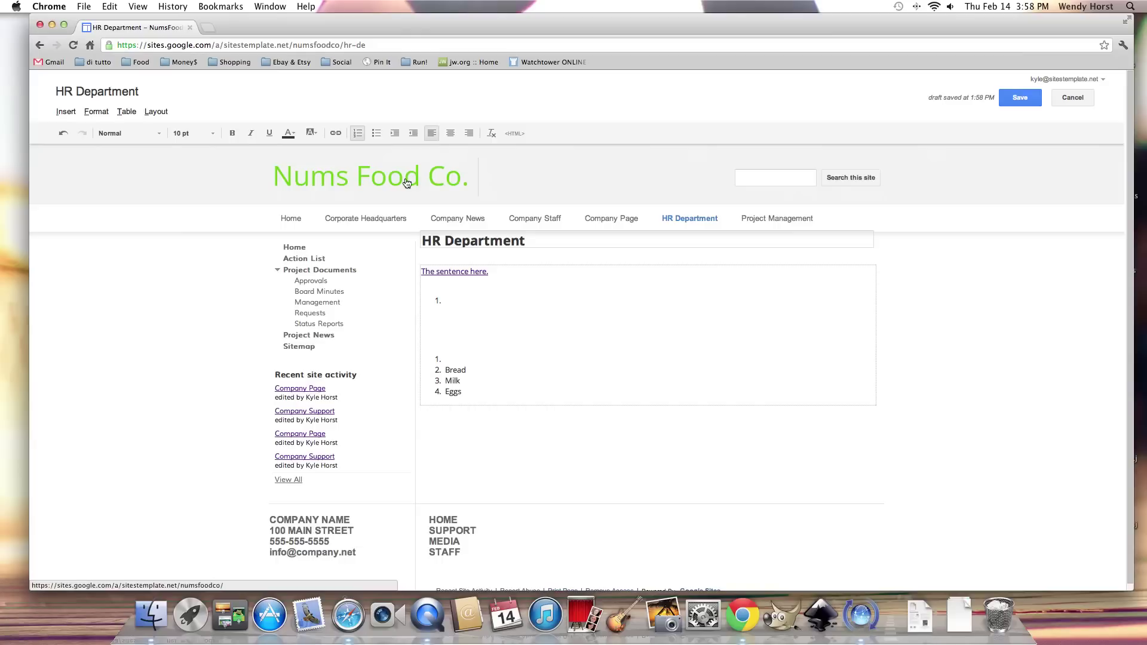
{"action": "type", "text": "One"}
{"action": "key", "text": "Return"}
{"action": "type", "text": "Two"}
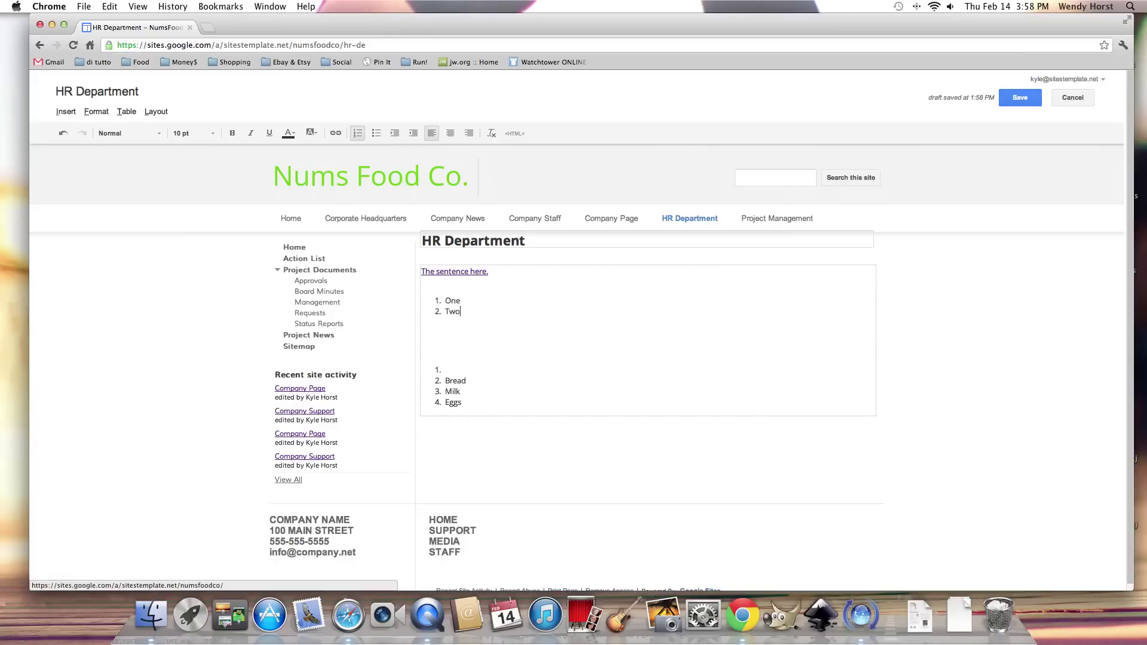
{"action": "key", "text": "Return"}
- Add item Three, convert One, Two, Three to bullets, and add a 'New list' bullet
{"action": "type", "text": "Three"}
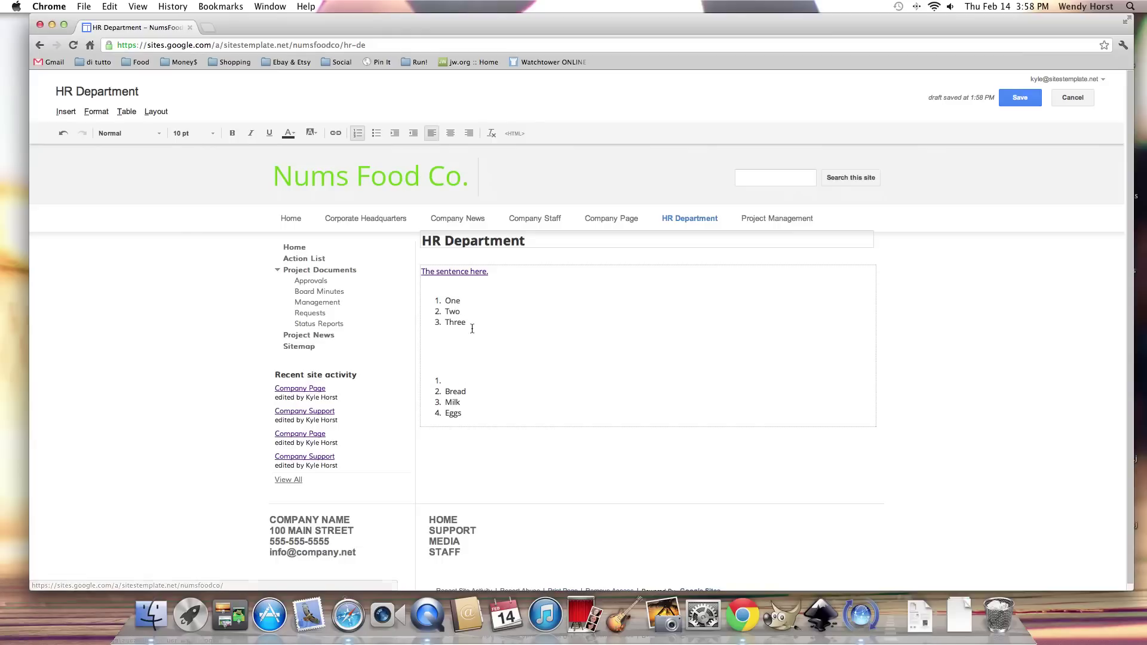
{"action": "left_click_drag", "start_coordinate": [472, 326], "coordinate": [416, 304]}
{"action": "left_click", "coordinate": [376, 134]}
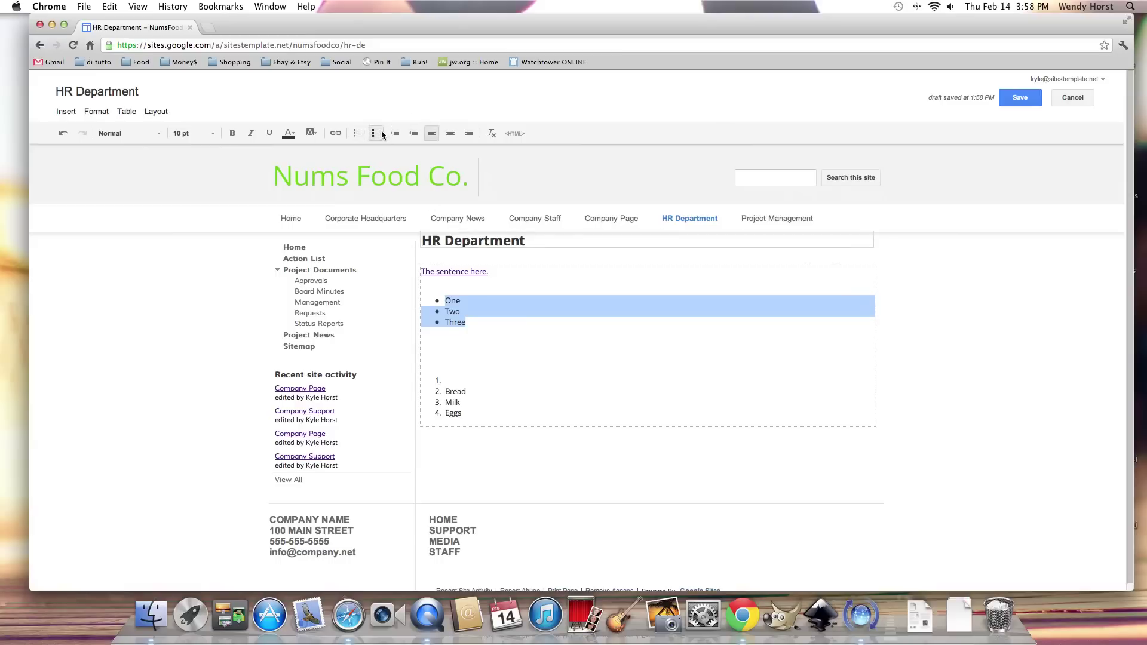
{"action": "left_click", "coordinate": [448, 342]}
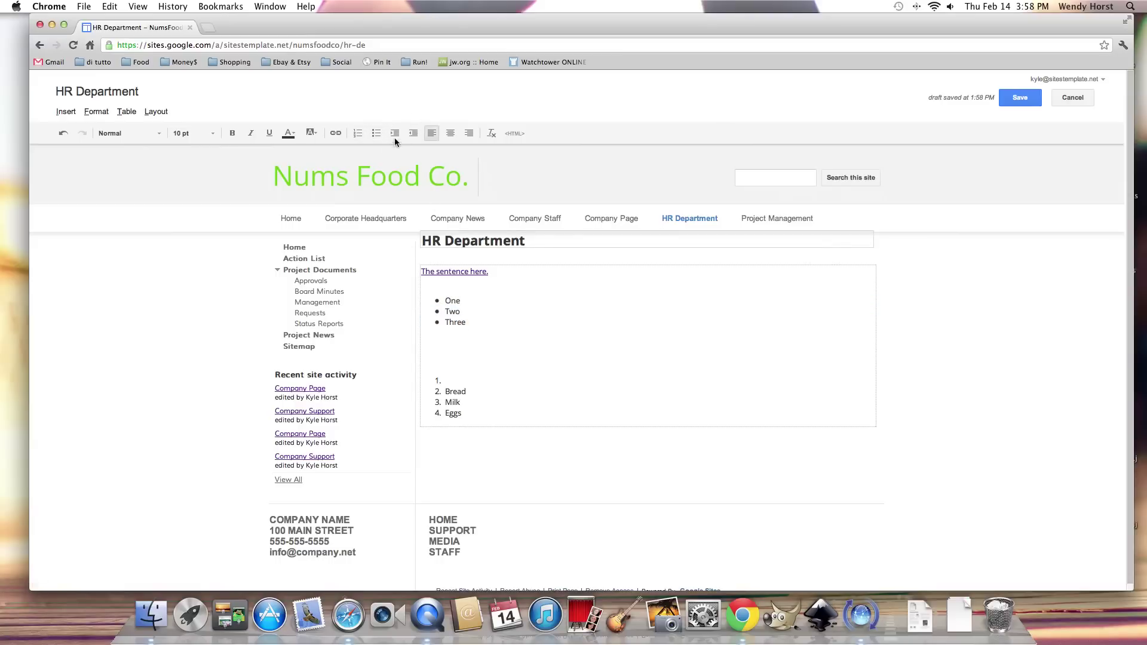
{"action": "left_click", "coordinate": [376, 134]}
{"action": "type", "text": "New lis"}
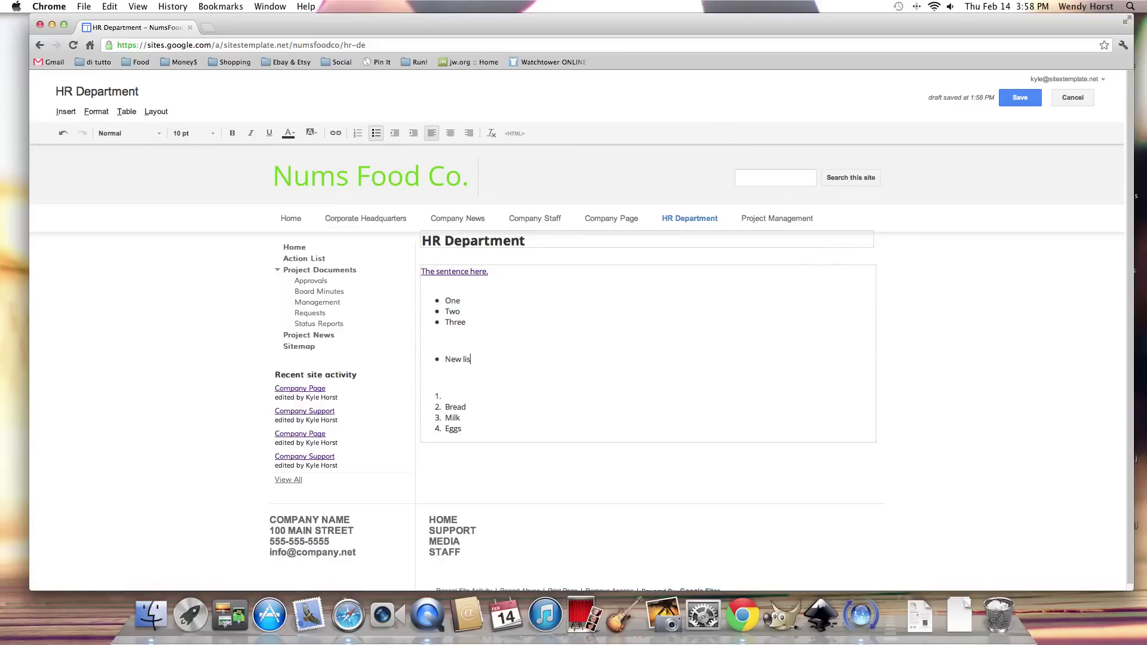
{"action": "type", "text": "t"}
{"action": "key", "text": "Return"}
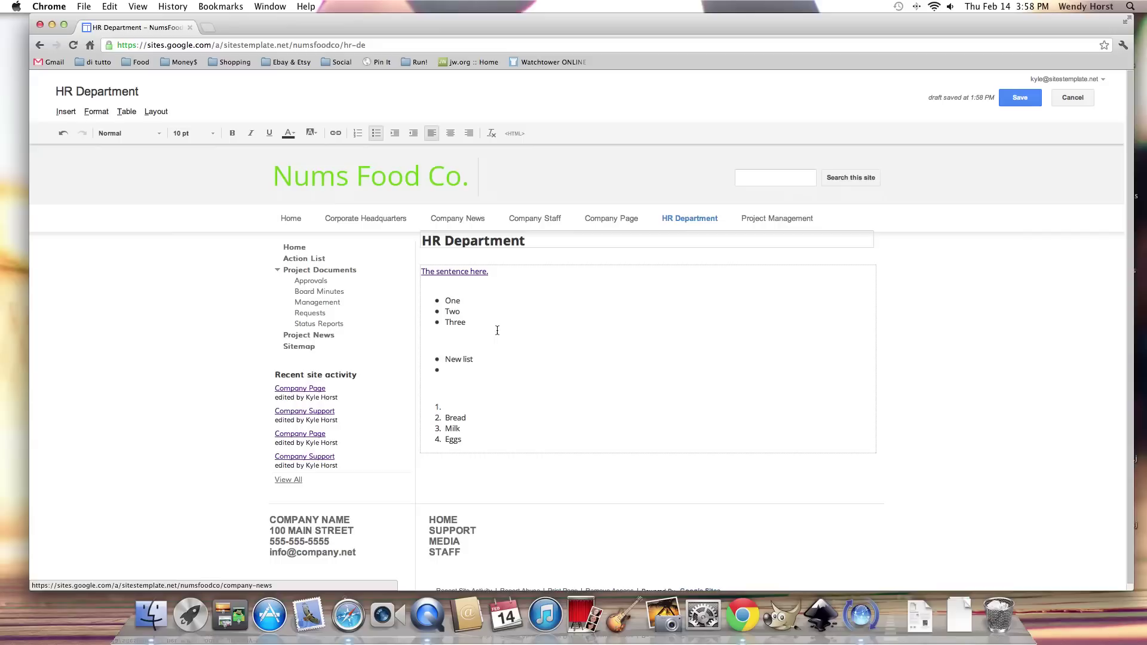
- Type 'Indented Paragraph' on a new line above the bulleted list
{"action": "left_click", "coordinate": [444, 293]}
{"action": "key", "text": "Return"}
{"action": "key", "text": "Return"}
{"action": "key", "text": "Return"}
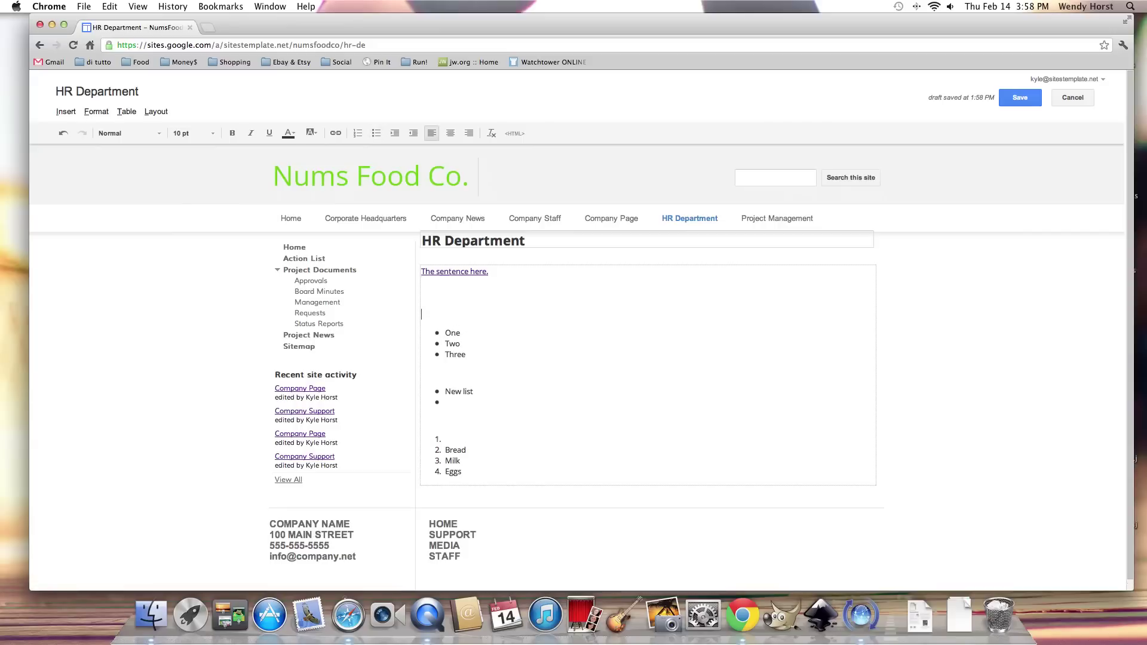
{"action": "type", "text": "Indented Paragraph"}
- Indent the 'Indented Paragraph' line so it ends one level in from the margin
{"action": "triple_click", "coordinate": [472, 290]}
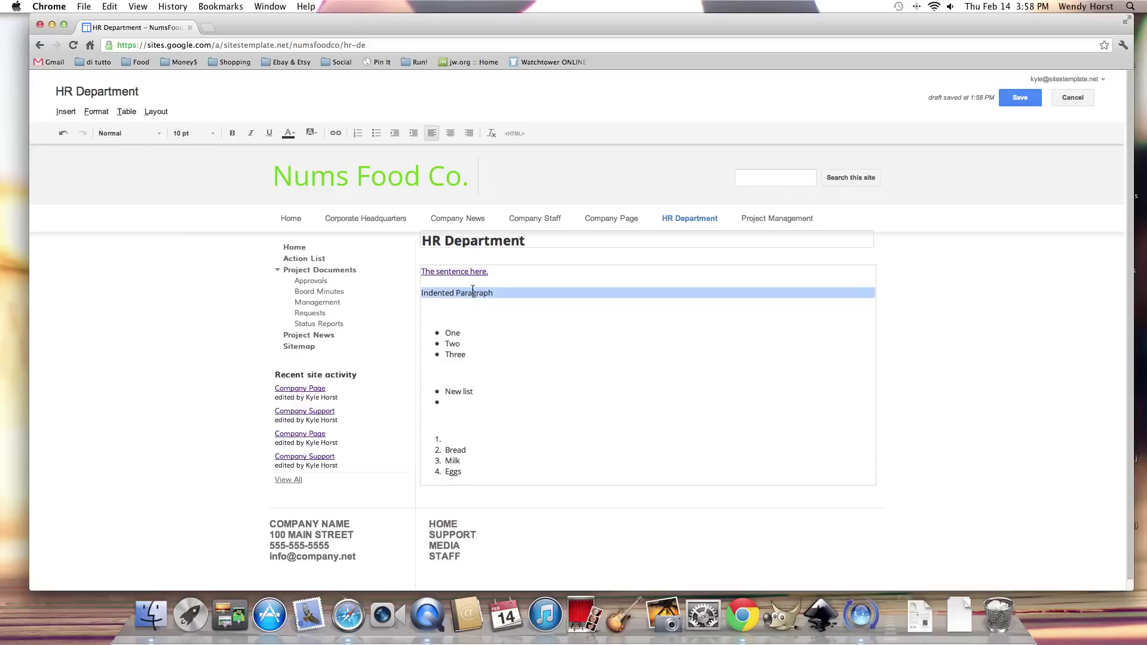
{"action": "left_click", "coordinate": [395, 133]}
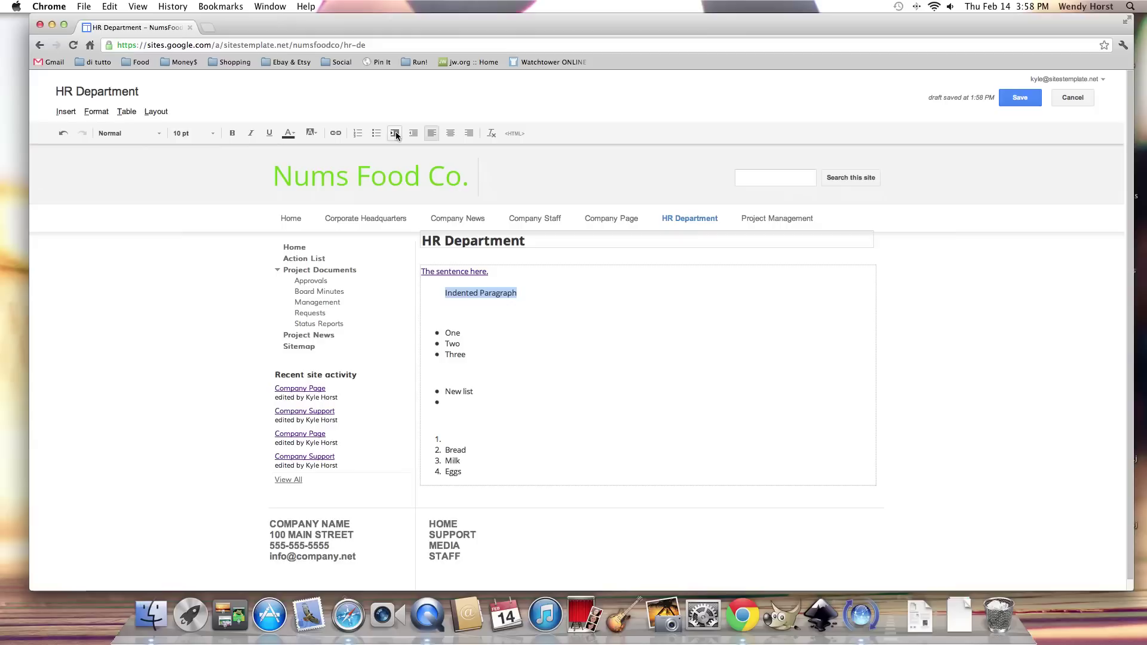
{"action": "left_click", "coordinate": [395, 134]}
{"action": "left_click", "coordinate": [395, 133]}
{"action": "left_click", "coordinate": [395, 133]}
{"action": "left_click", "coordinate": [395, 133]}
{"action": "left_click", "coordinate": [395, 133]}
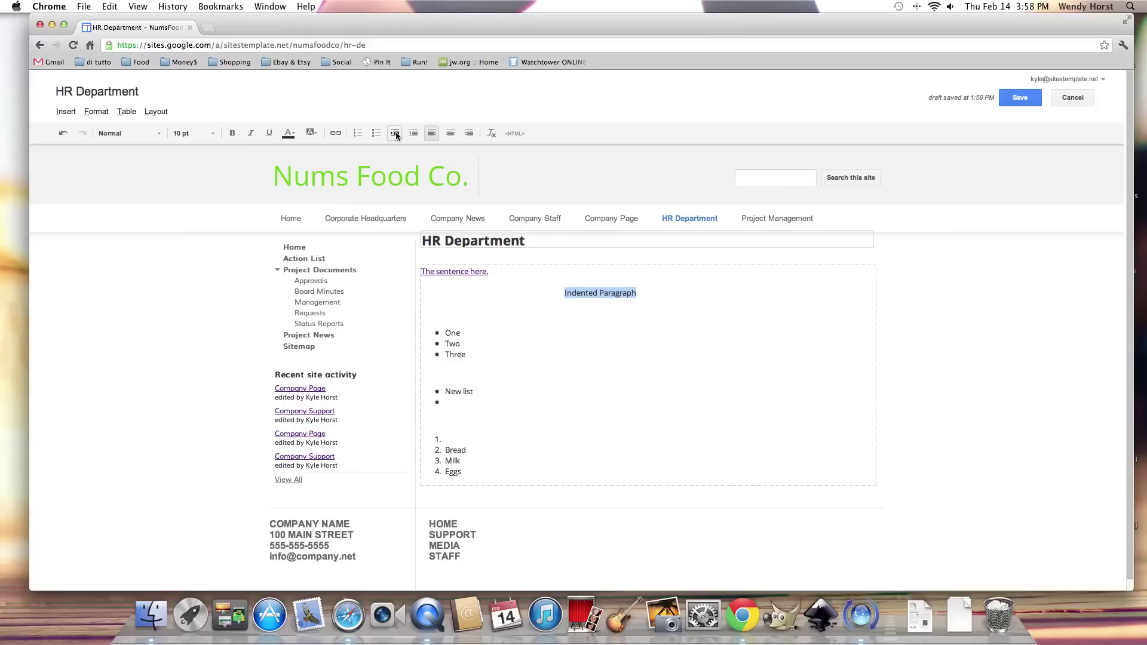
{"action": "left_click", "coordinate": [395, 134]}
{"action": "left_click", "coordinate": [394, 134]}
{"action": "left_click", "coordinate": [395, 133]}
{"action": "left_click", "coordinate": [395, 133]}
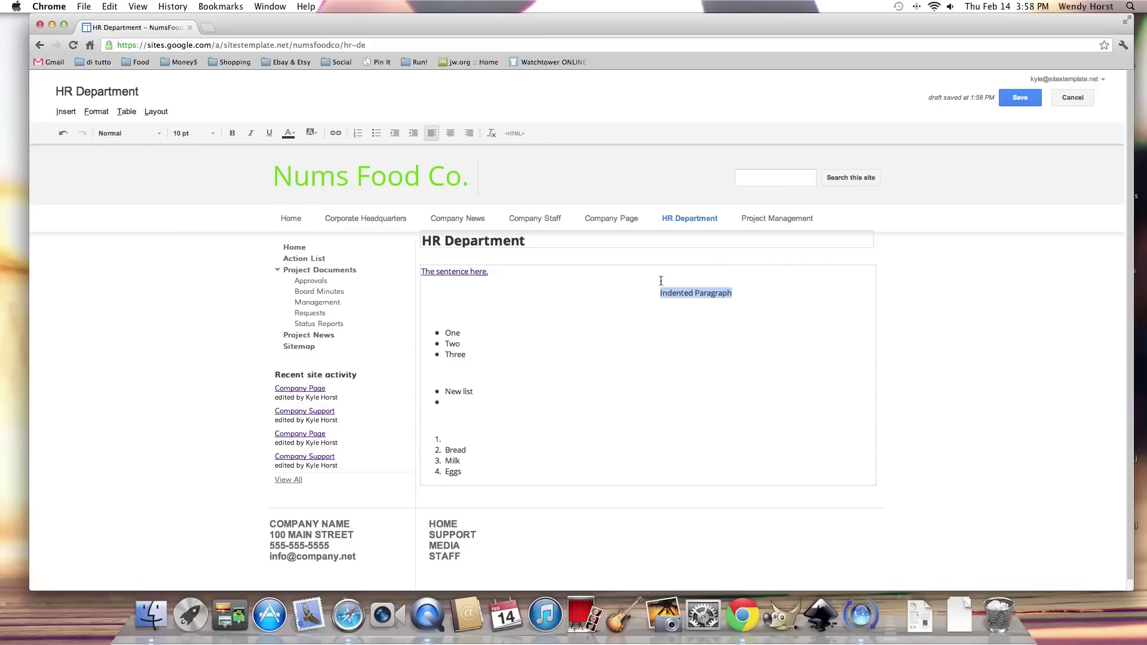
{"action": "key", "text": "super+z"}
{"action": "key", "text": "super+z"}
{"action": "key", "text": "super+z"}
{"action": "key", "text": "super+z"}
{"action": "key", "text": "super+z"}
{"action": "key", "text": "super+z"}
{"action": "key", "text": "super+z"}
{"action": "key", "text": "super+z"}
{"action": "key", "text": "super+z"}
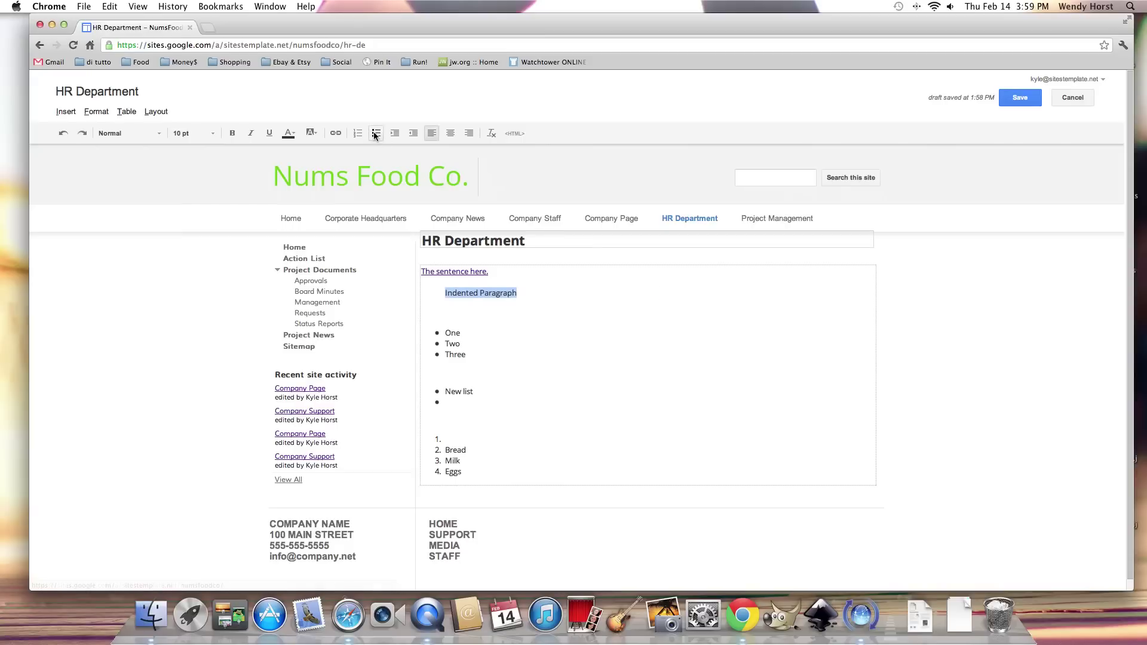
{"action": "left_click", "coordinate": [396, 134]}
{"action": "left_click", "coordinate": [397, 133]}
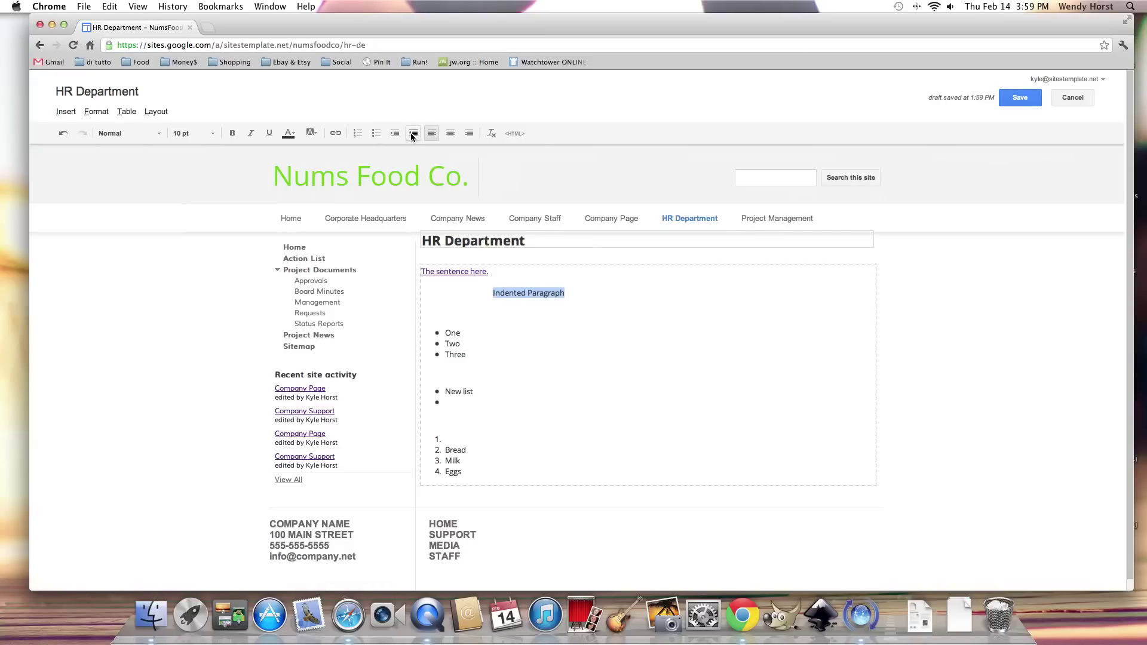
{"action": "left_click", "coordinate": [412, 133]}
{"action": "left_click", "coordinate": [413, 133]}
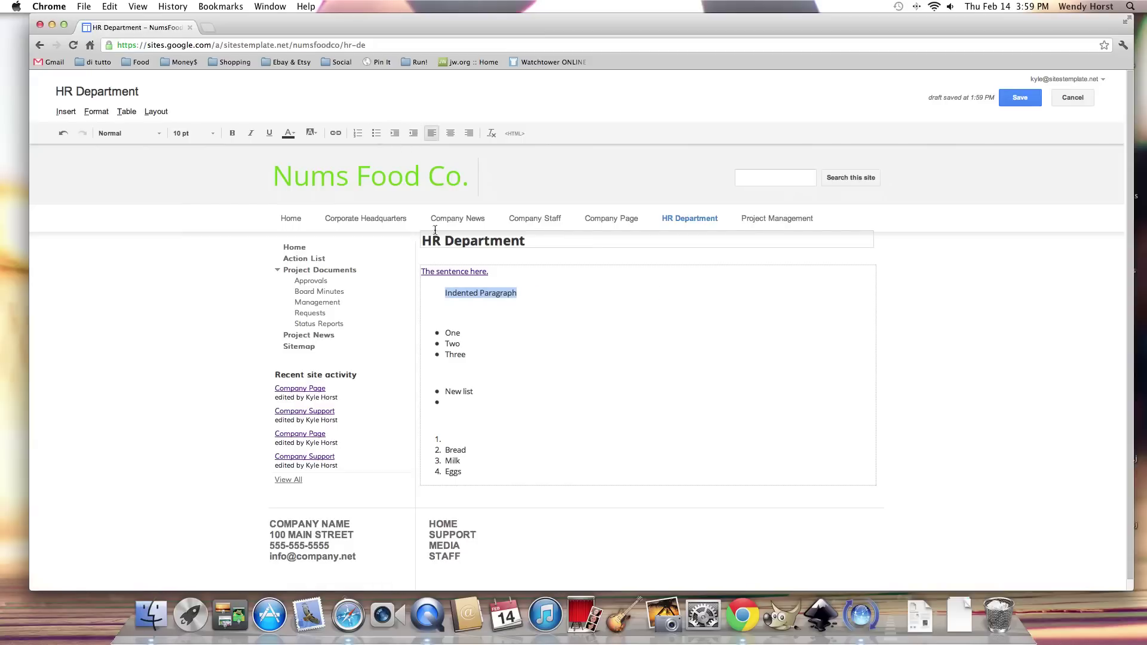
{"action": "left_click", "coordinate": [509, 295]}
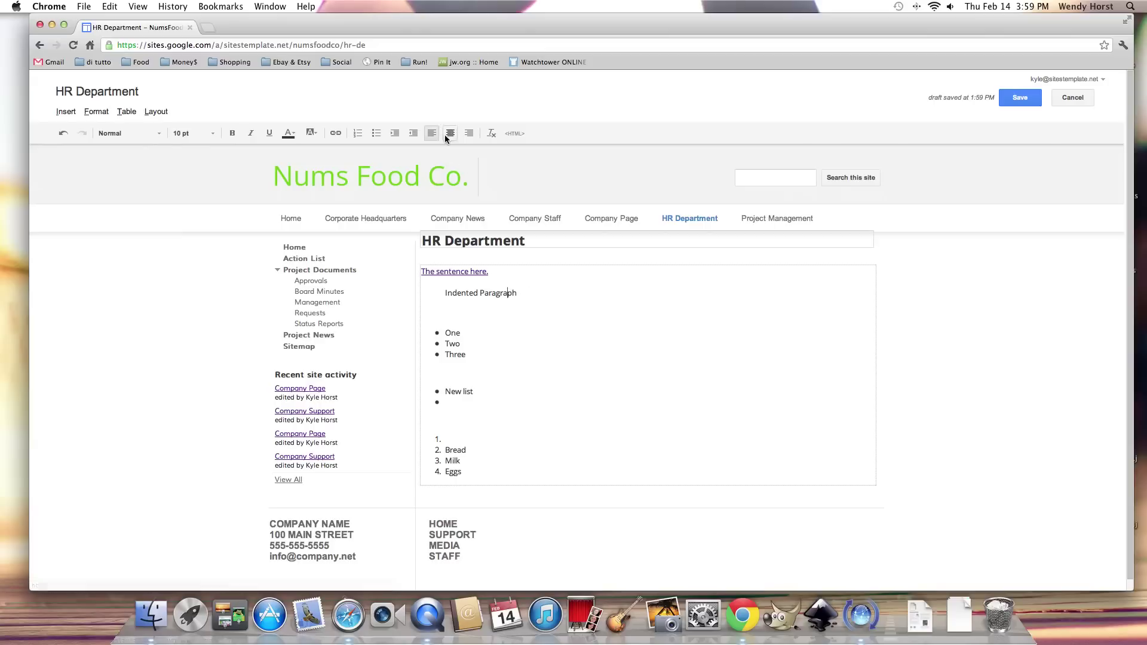
- Type Left, Middle and Right on separate lines below Indented Paragraph
{"action": "left_click", "coordinate": [480, 304]}
{"action": "key", "text": "Return"}
{"action": "key", "text": "Return"}
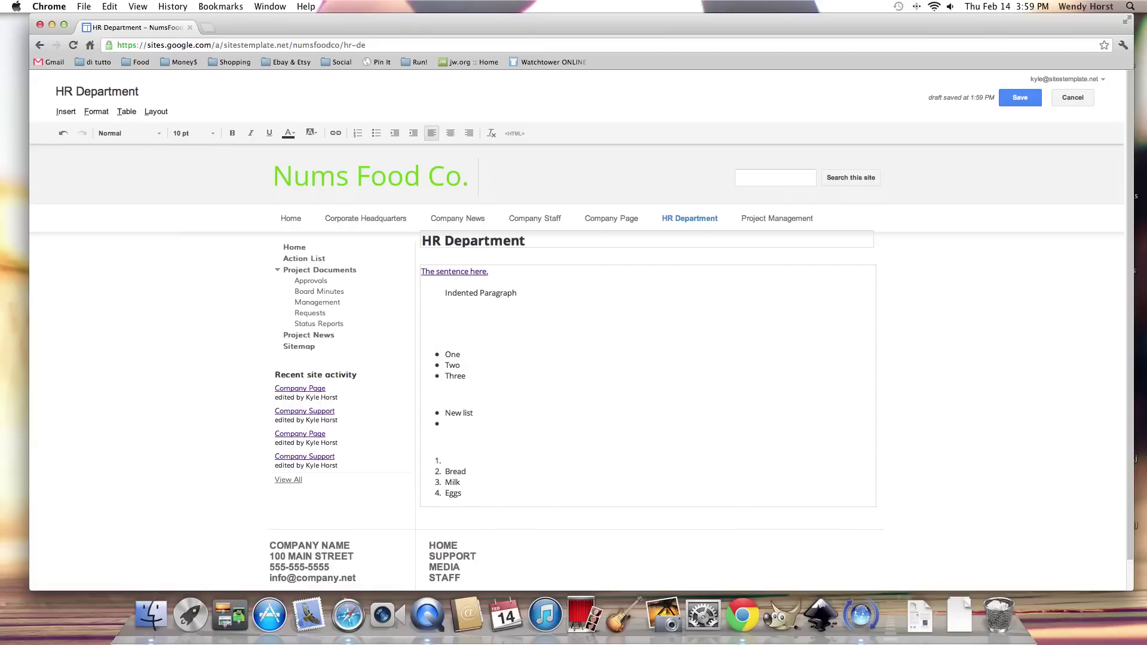
{"action": "type", "text": "Left"}
{"action": "left_click_drag", "start_coordinate": [456, 325], "coordinate": [402, 319]}
{"action": "left_click", "coordinate": [457, 325]}
{"action": "key", "text": "Return"}
{"action": "key", "text": "Return"}
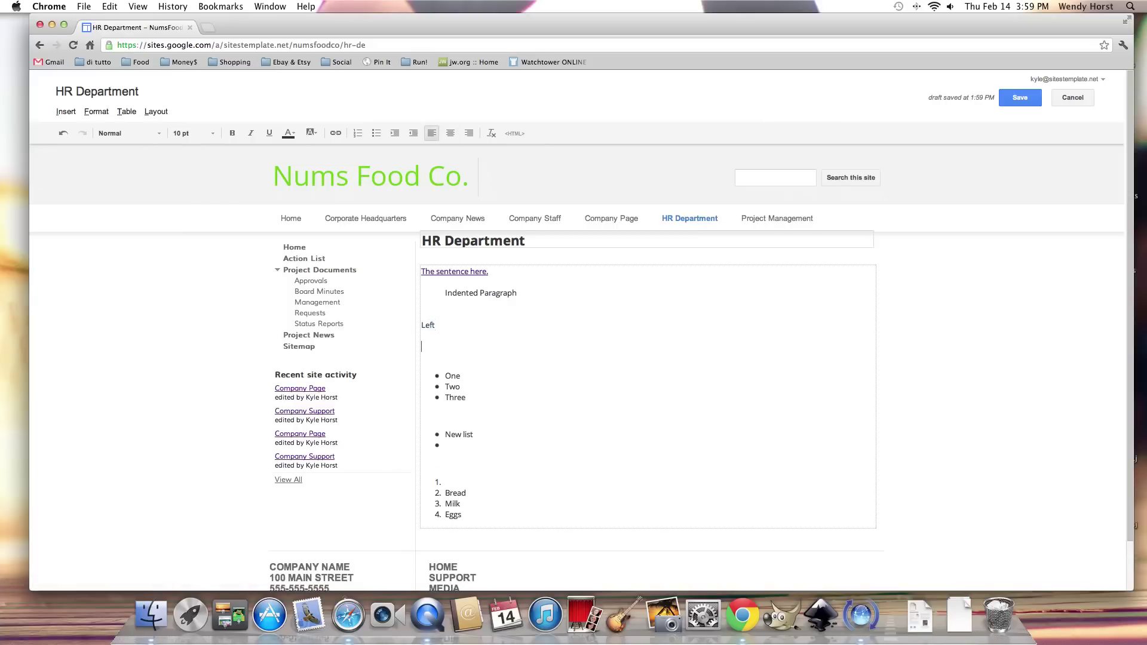
{"action": "type", "text": "Middle"}
{"action": "key", "text": "Return"}
{"action": "key", "text": "Return"}
{"action": "type", "text": "Right"}
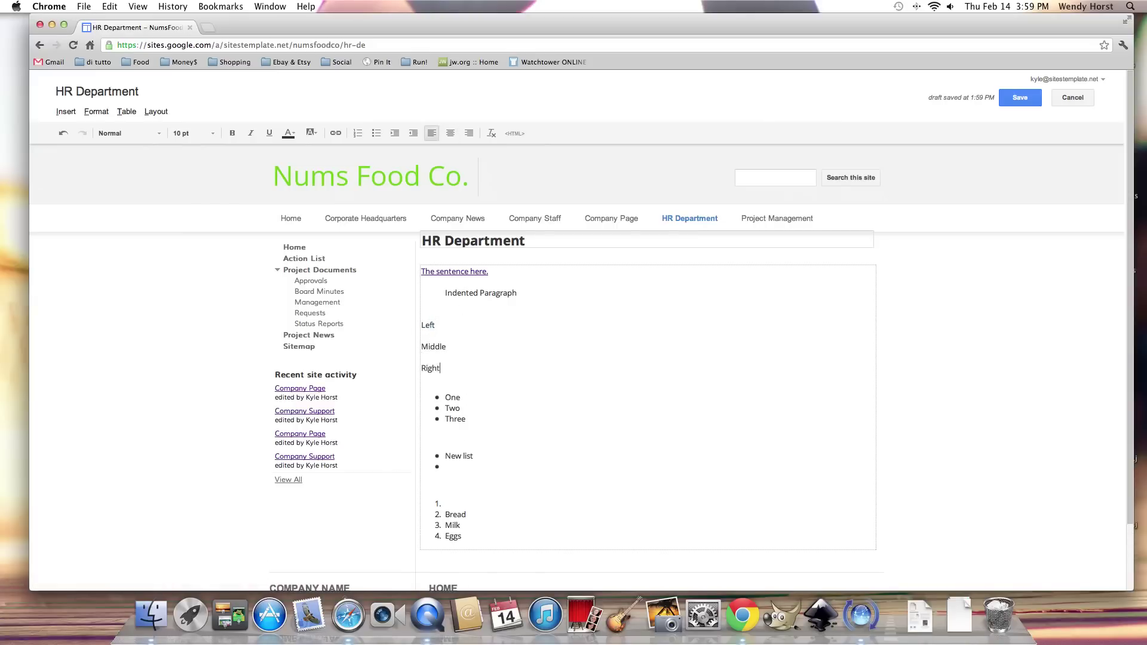
- Centre the Middle line and right-align the Right line
{"action": "double_click", "coordinate": [433, 346]}
{"action": "left_click", "coordinate": [451, 133]}
{"action": "double_click", "coordinate": [431, 368]}
{"action": "left_click", "coordinate": [469, 134]}
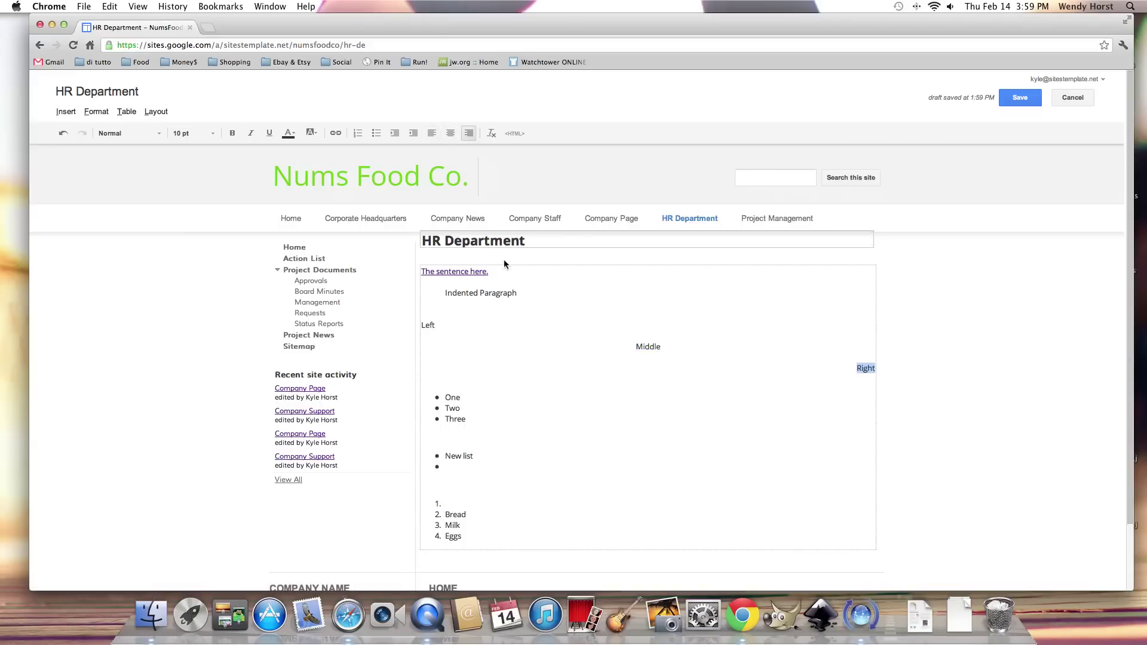